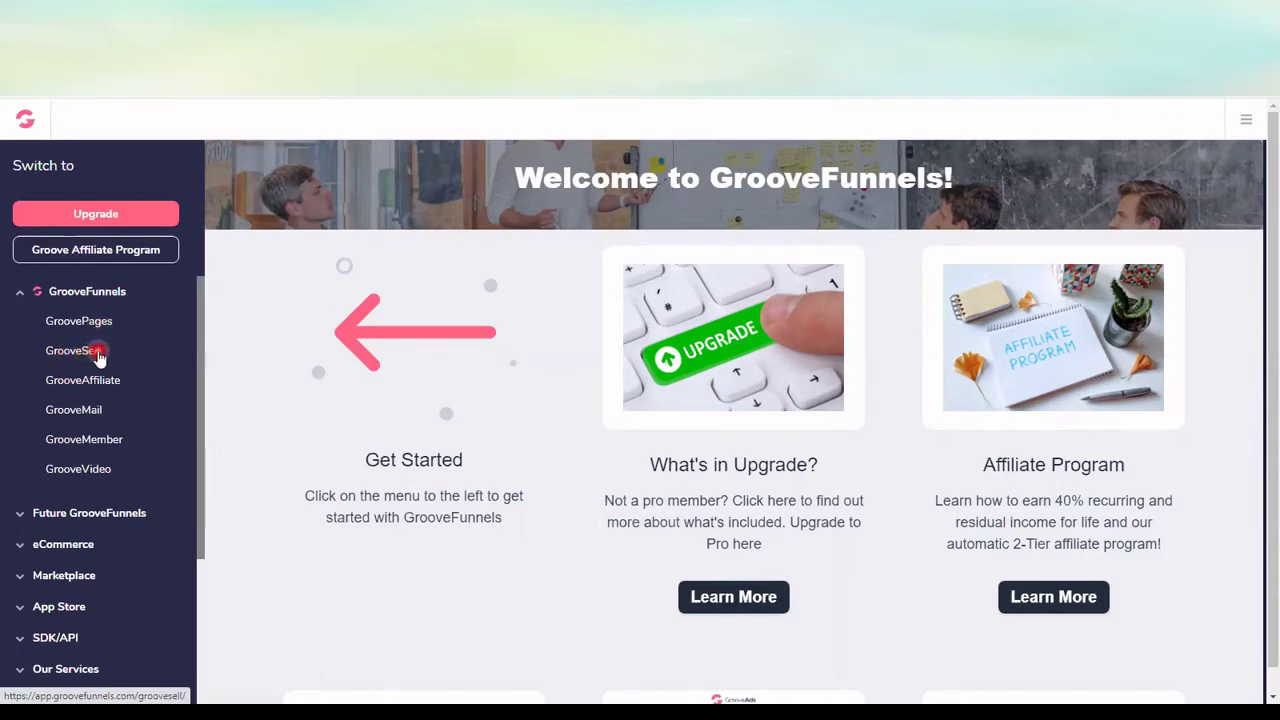
- Glance at the GrooveMail preview page, then switch to GroovePages to reach the Sites list
left_click(80, 420)
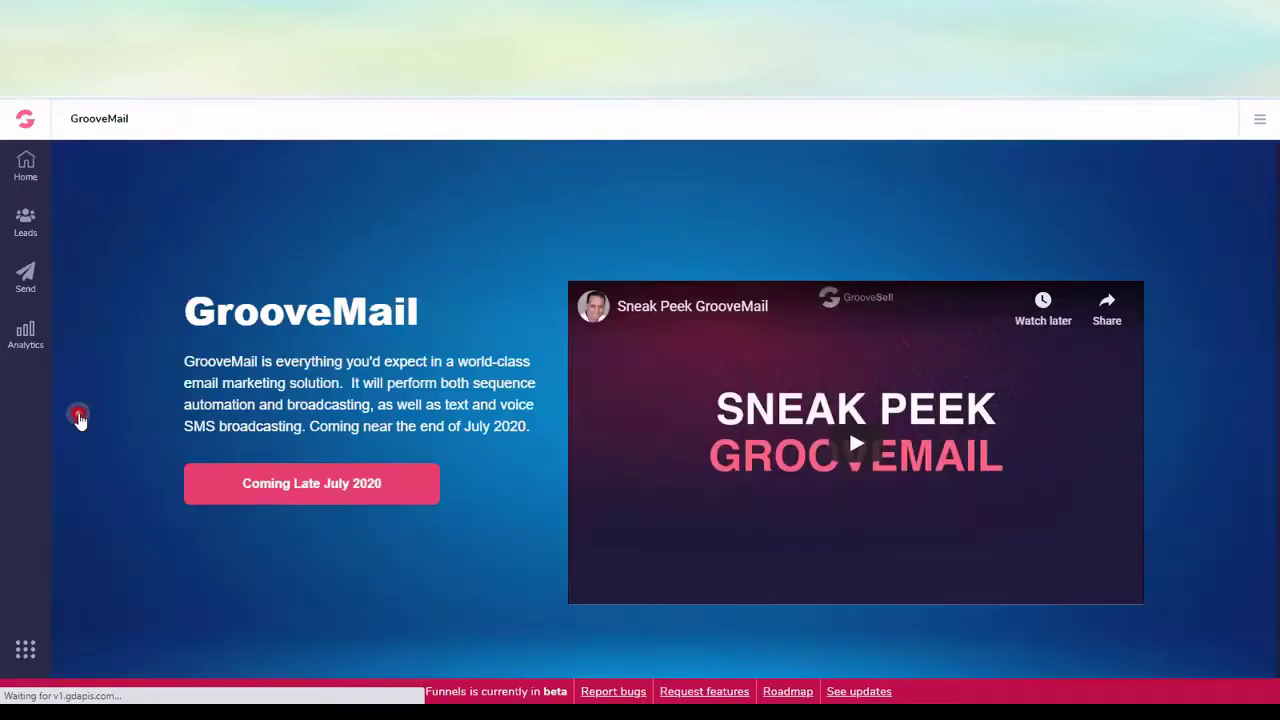
left_click(224, 510)
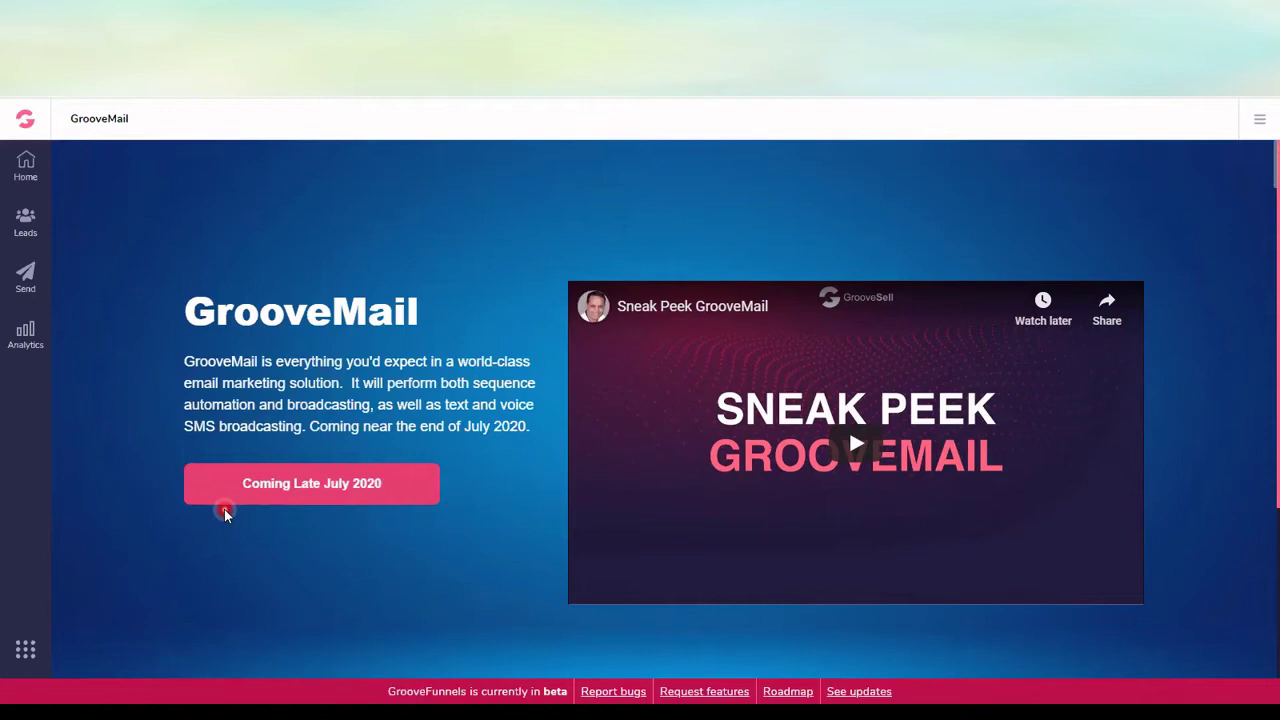
left_click(24, 650)
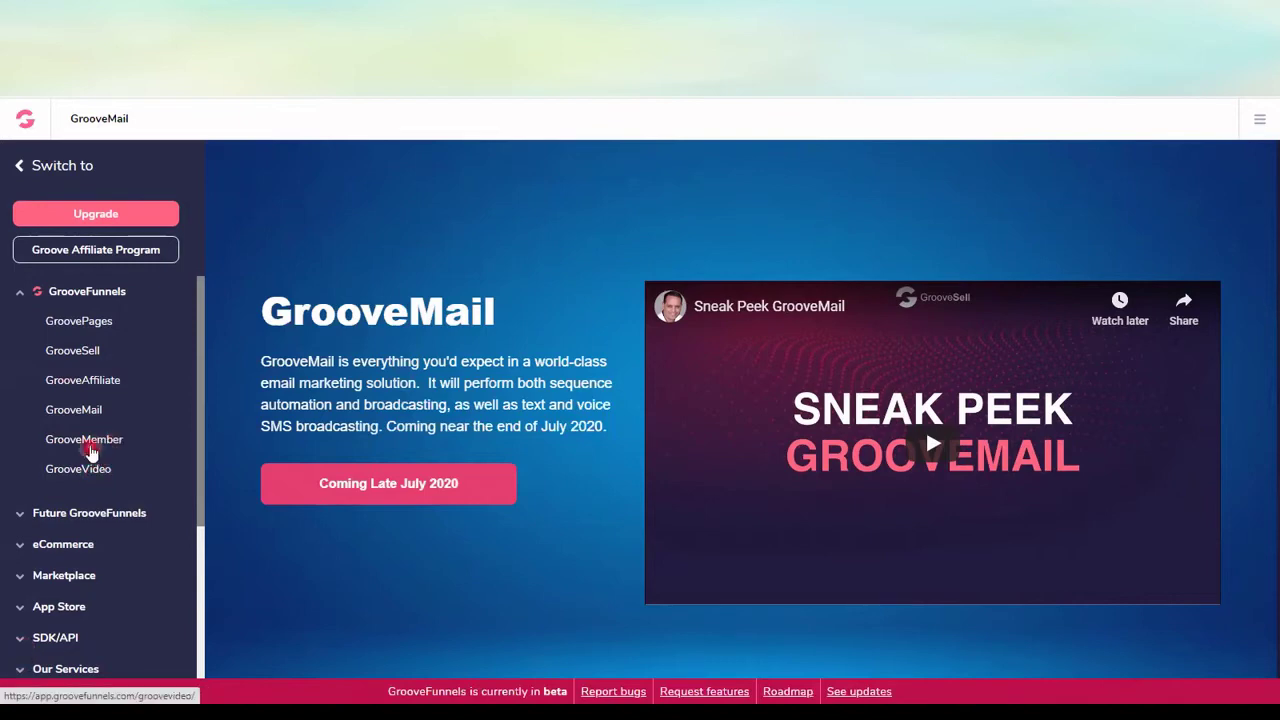
left_click(86, 326)
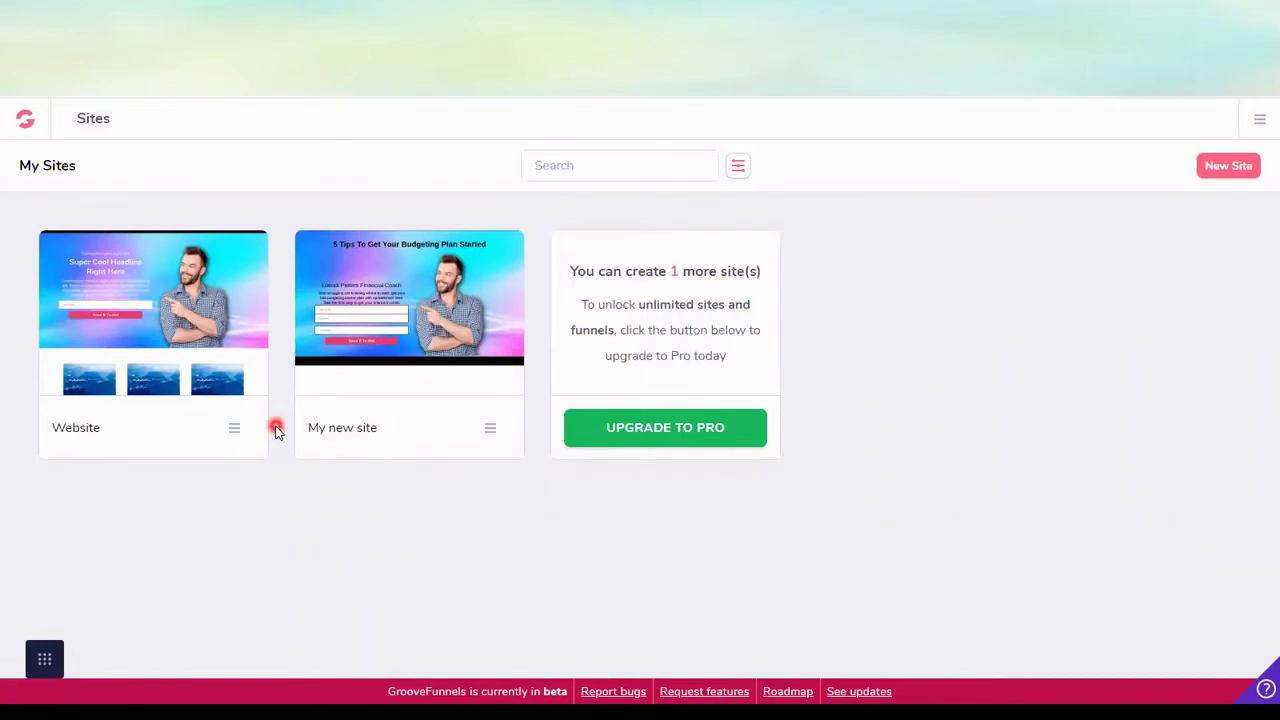
mouse_move(409, 312)
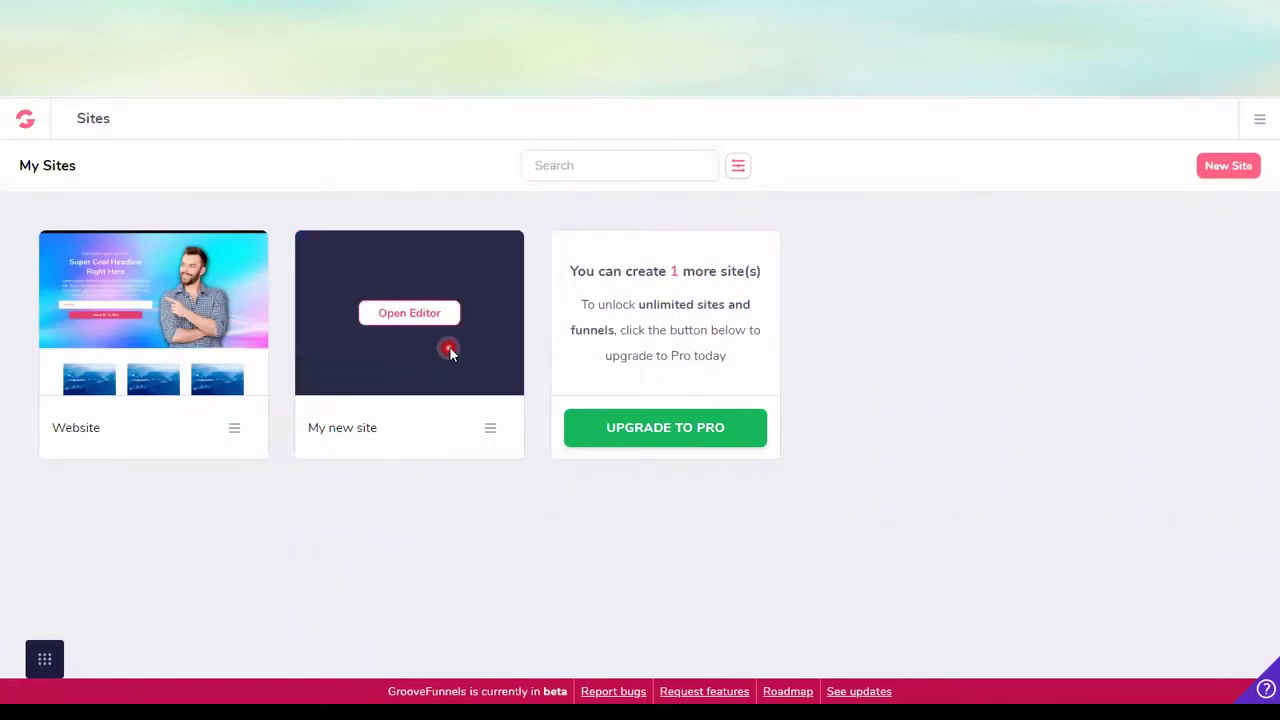
- Open the 'My new site' card in the GroovePages editor
left_click(428, 323)
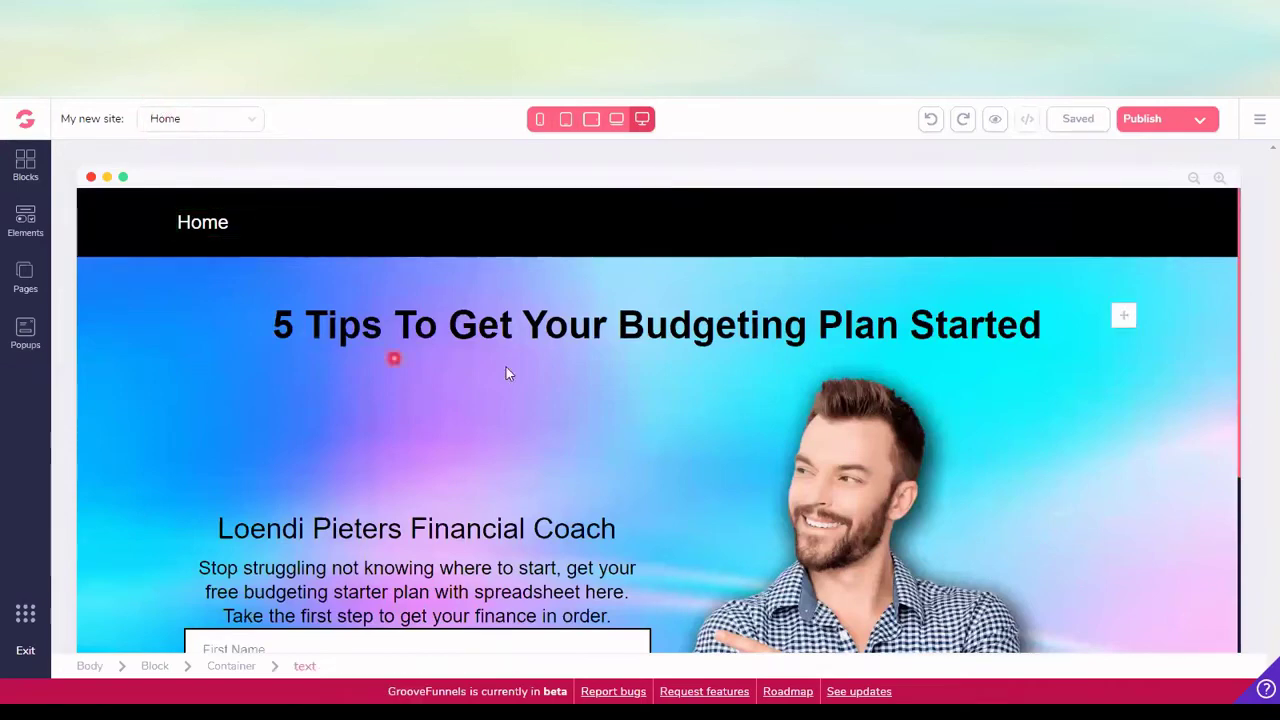
- Scroll to the sign-up form, check each field and button, and end on Your Email's design settings
left_click_drag(1242, 254, 1237, 424)
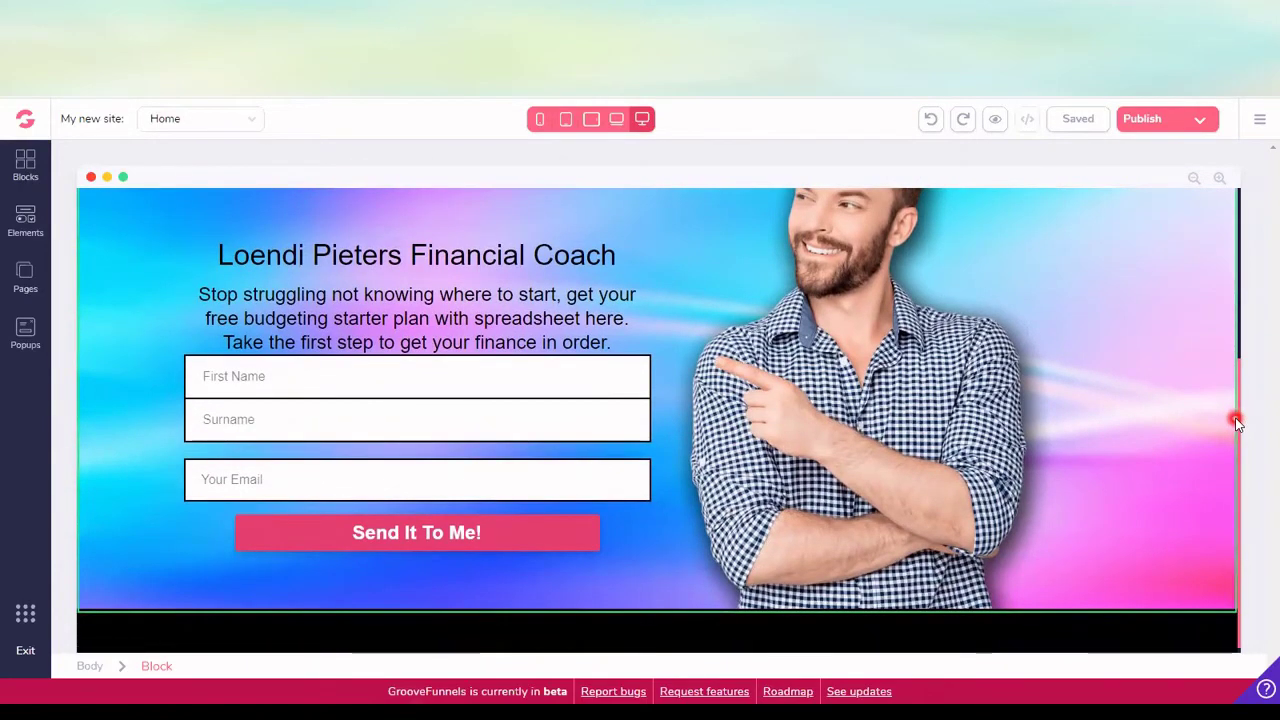
left_click(237, 372)
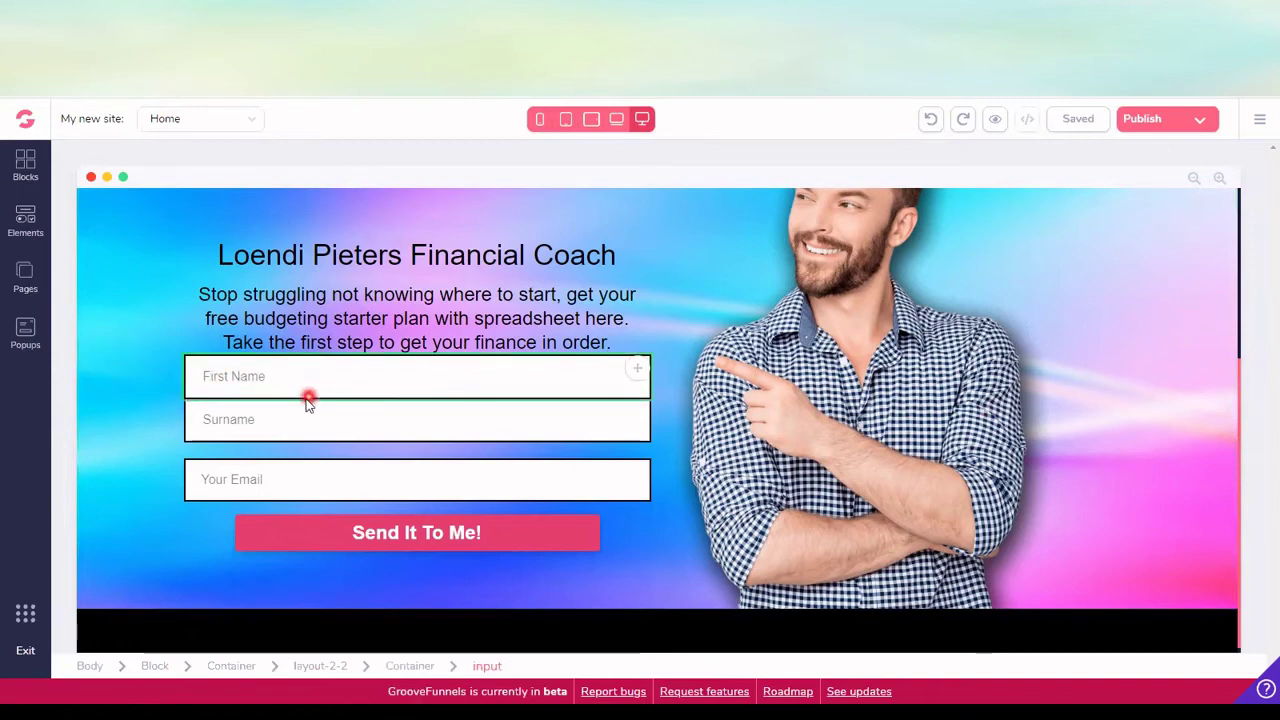
left_click(297, 417)
left_click(296, 473)
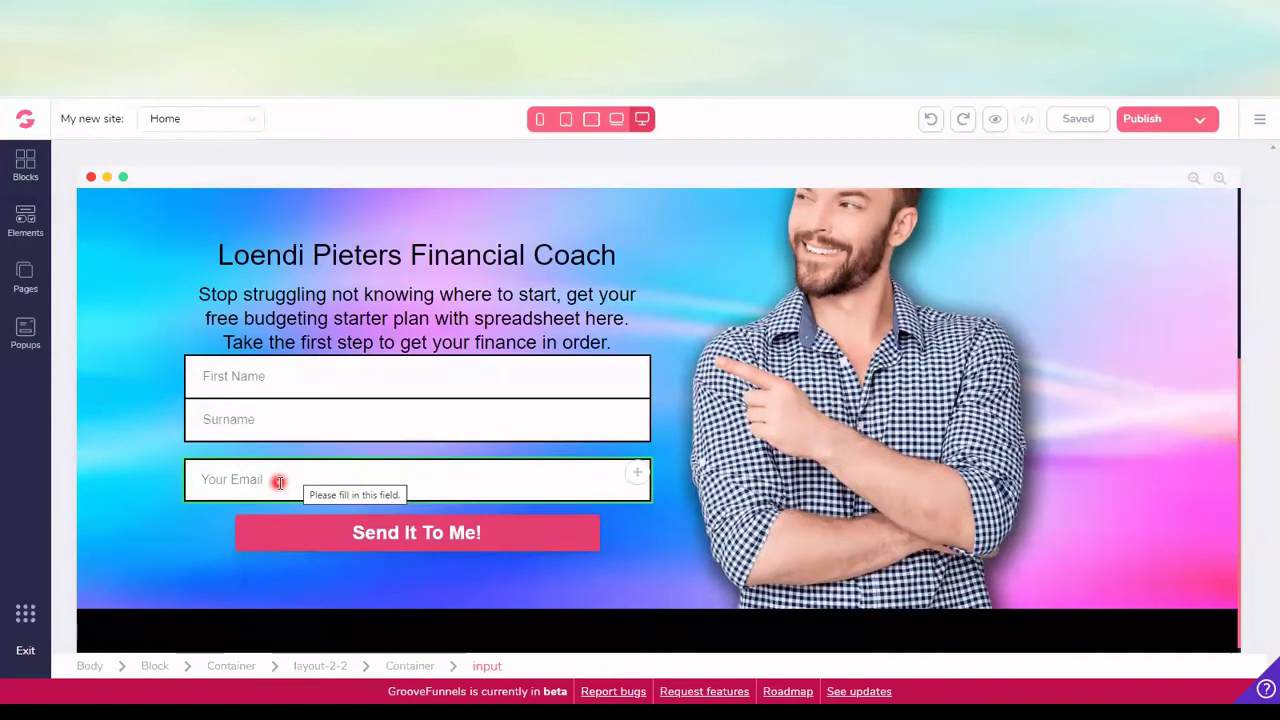
left_click(326, 545)
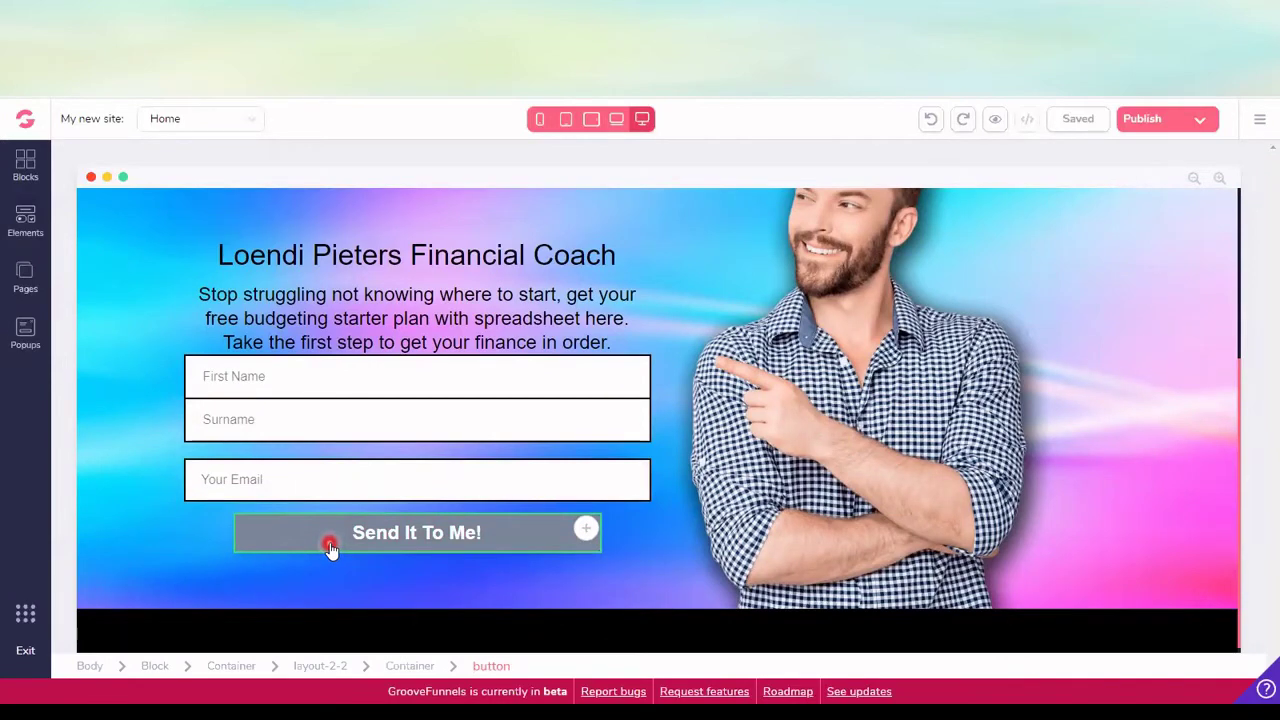
left_click(351, 490)
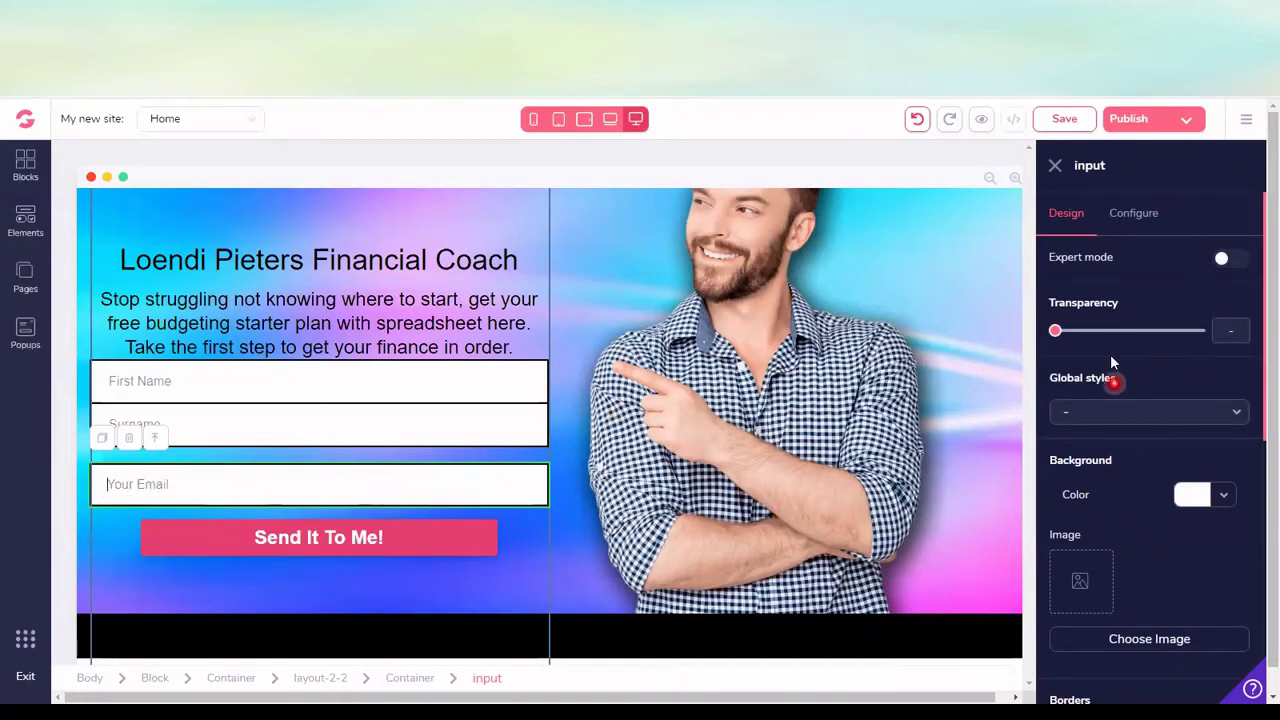
- Set the Send It To Me! button's link to Page, Linked page Explination, and apply the update
left_click(1134, 220)
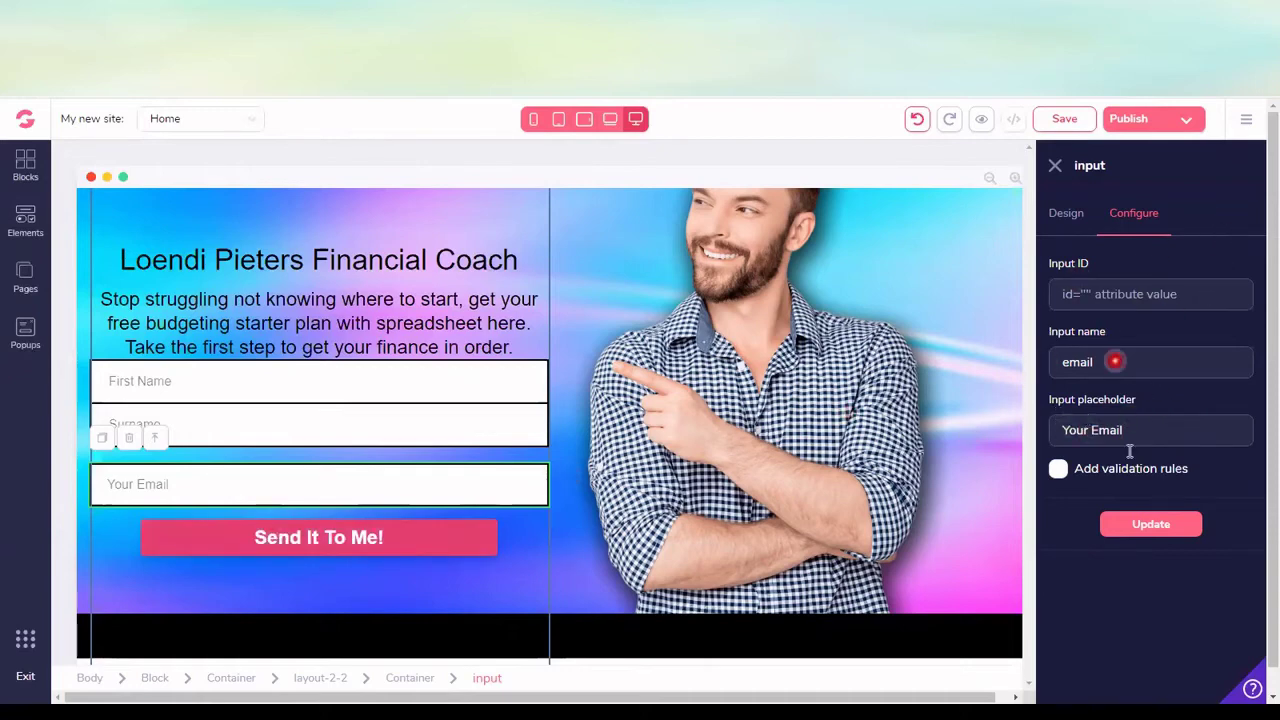
left_click(318, 541)
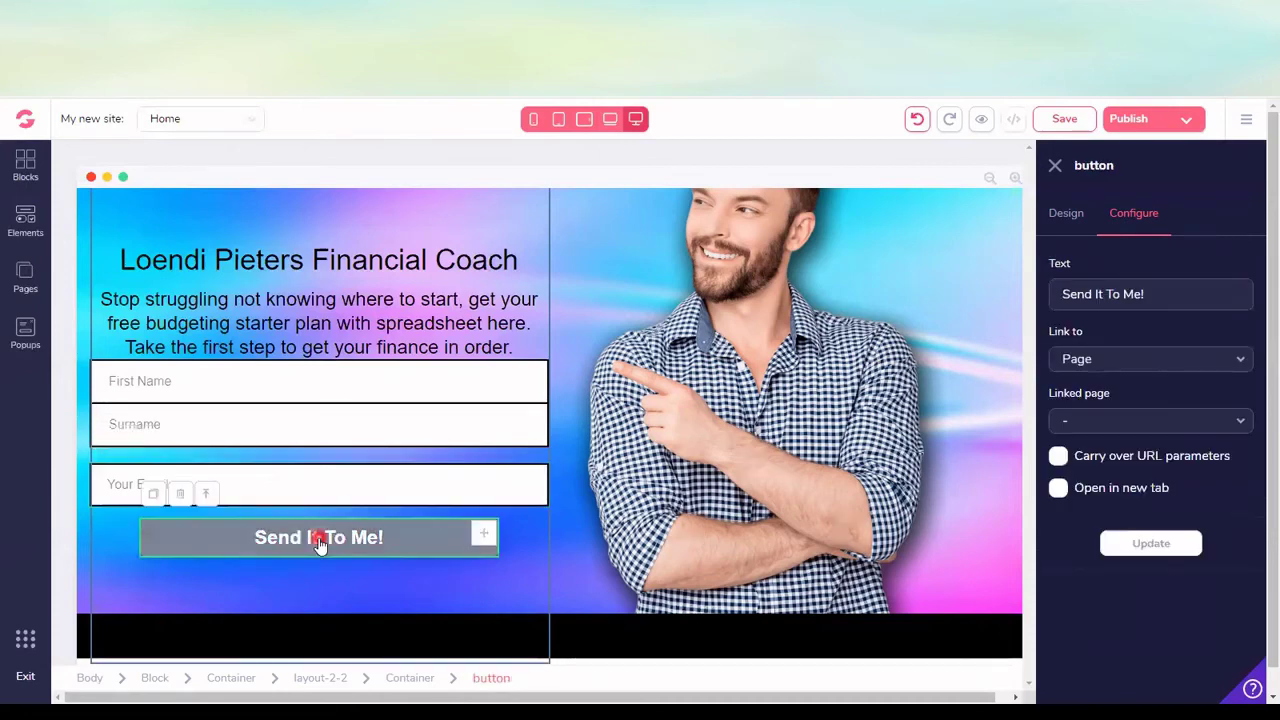
left_click(1139, 369)
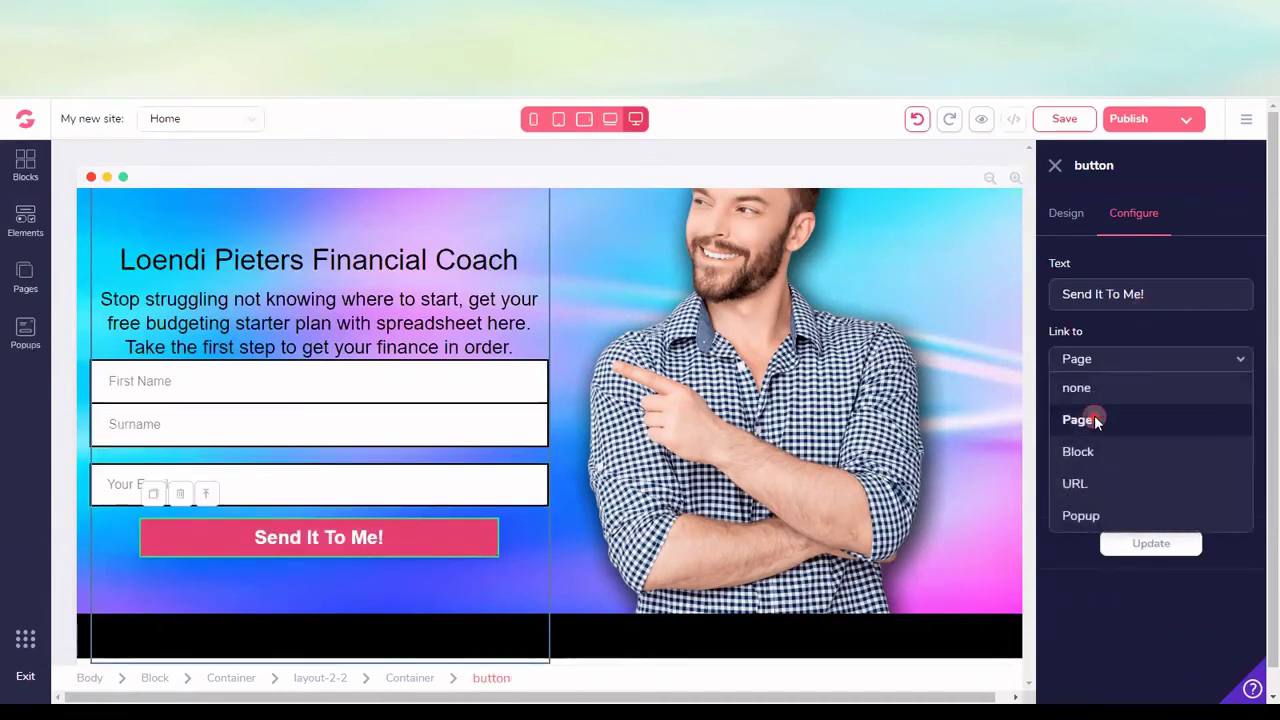
left_click(1193, 372)
left_click(1151, 421)
left_click(1128, 481)
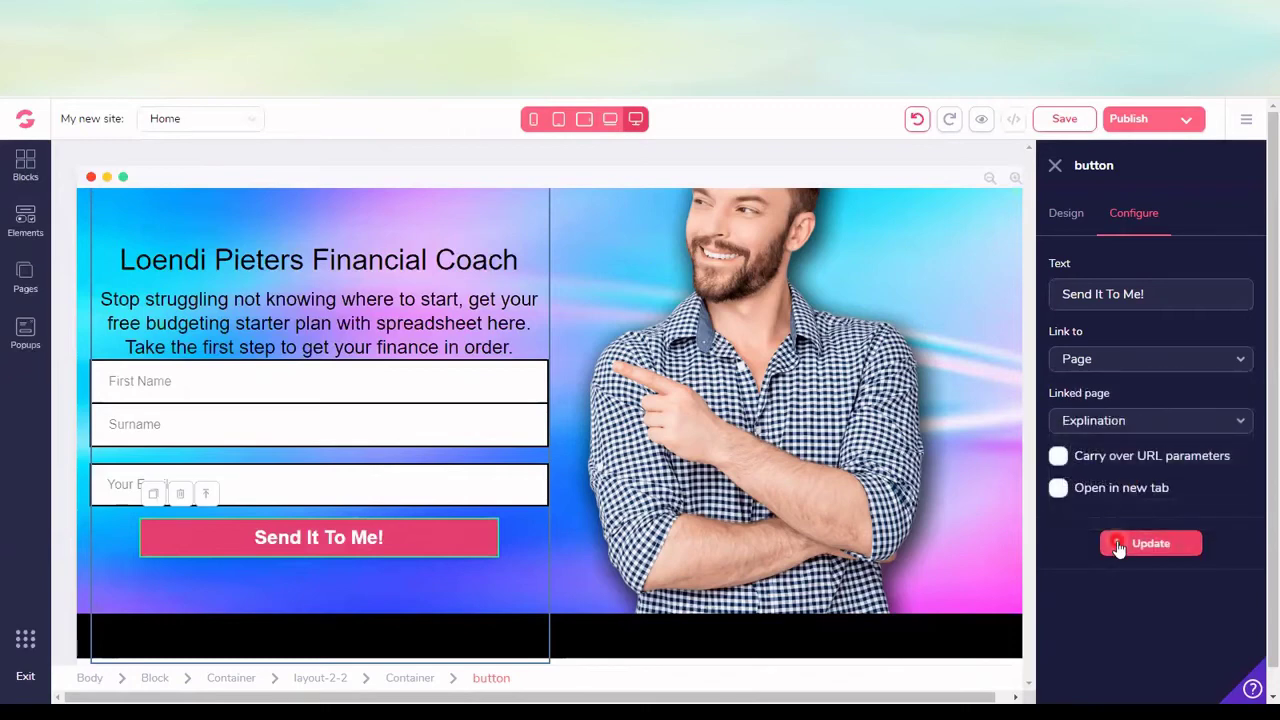
left_click(1117, 547)
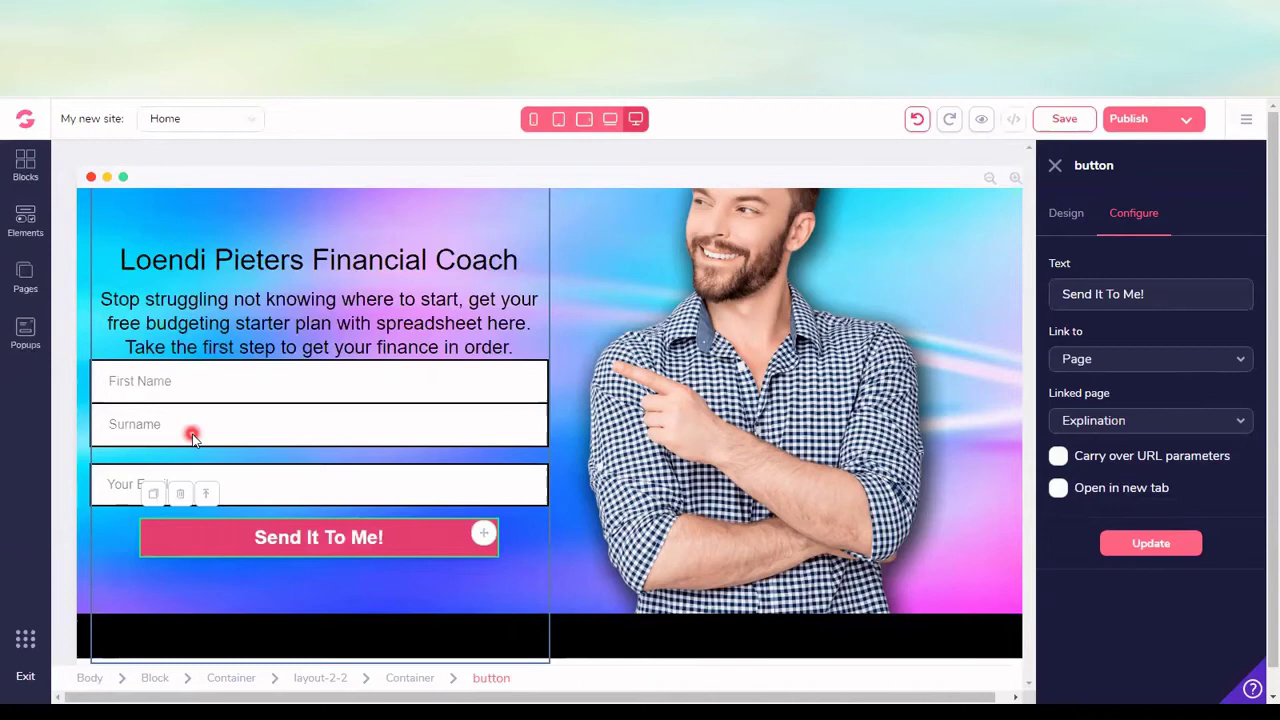
left_click(216, 541)
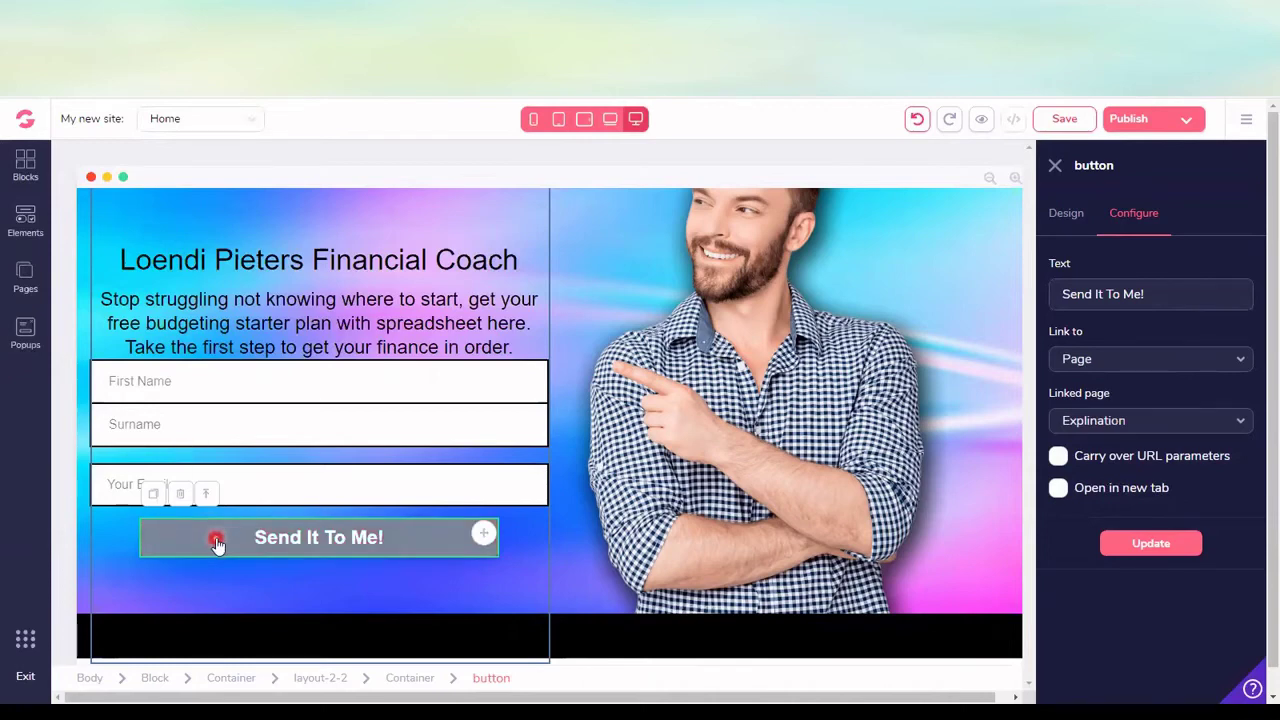
- Switch to the Explination page, scroll down and inspect its Click To Continue button
left_click(220, 119)
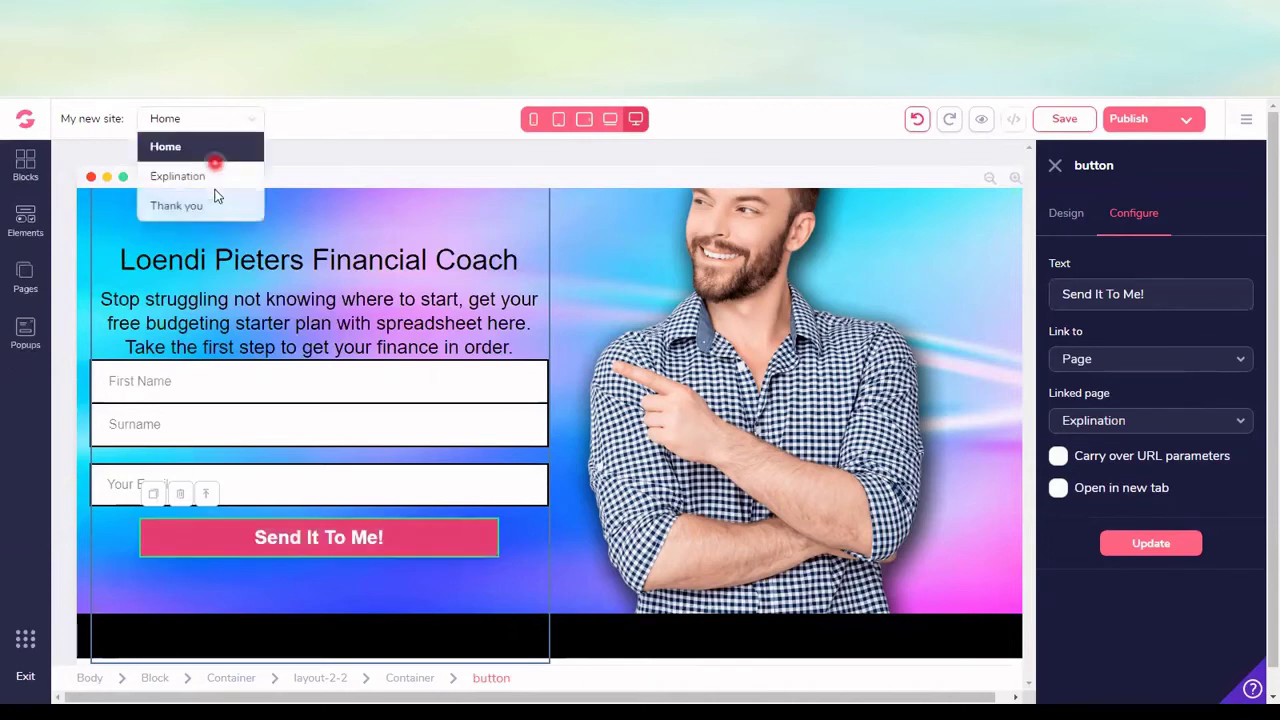
left_click(207, 177)
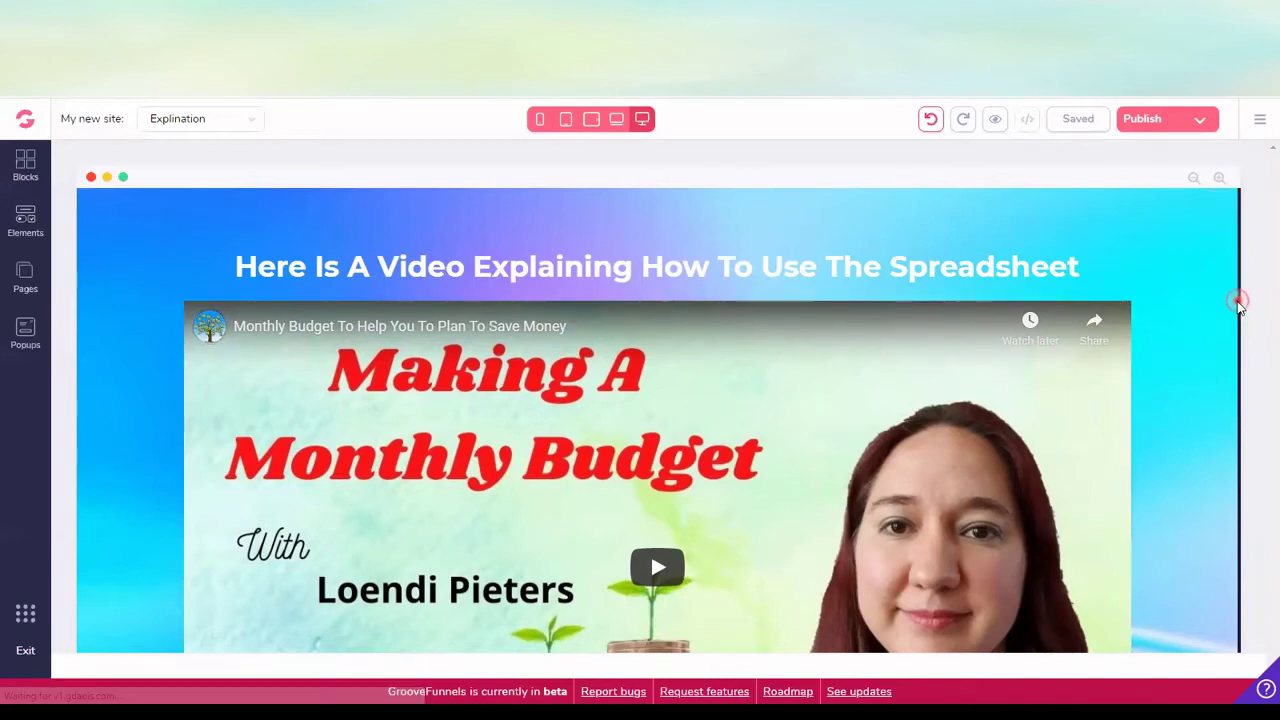
left_click_drag(1238, 303, 1240, 500)
left_click(586, 536)
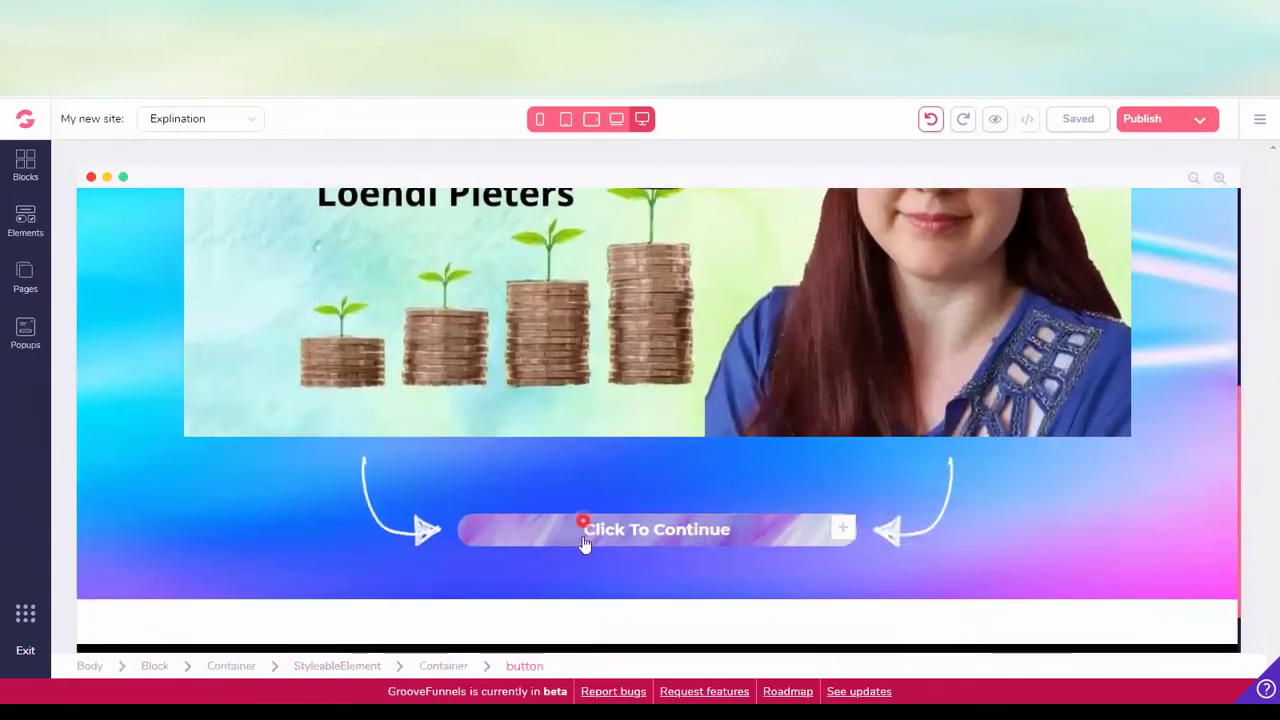
- Move the editor to the Thank you page with its placeholder video block
left_click(146, 209)
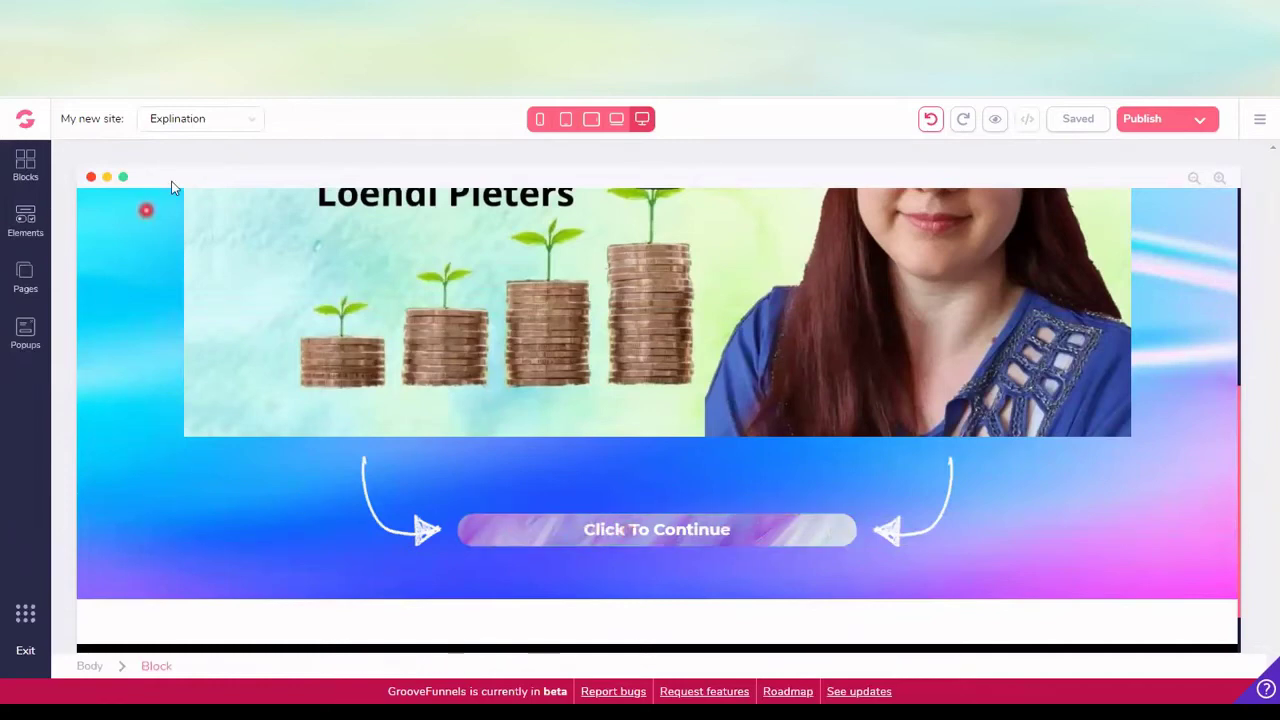
left_click(212, 122)
left_click(192, 209)
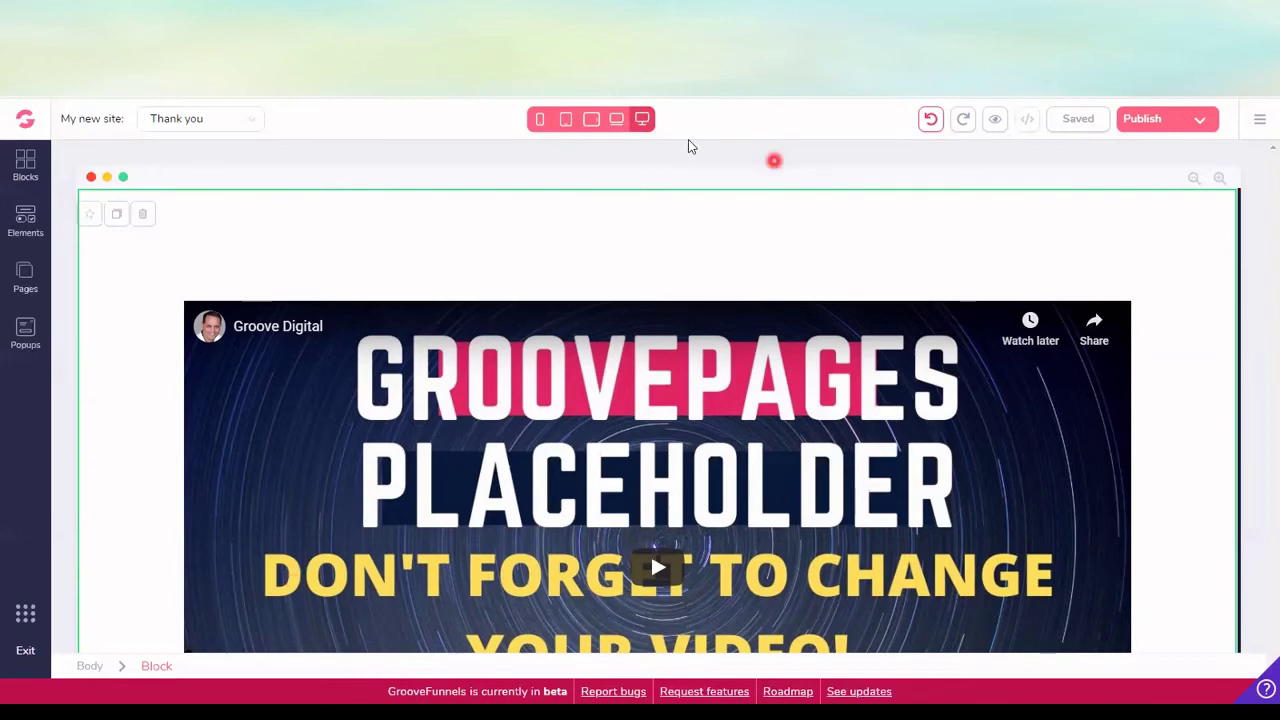
- Reopen the Home page from Primary Navigation in the Pages panel
left_click(25, 277)
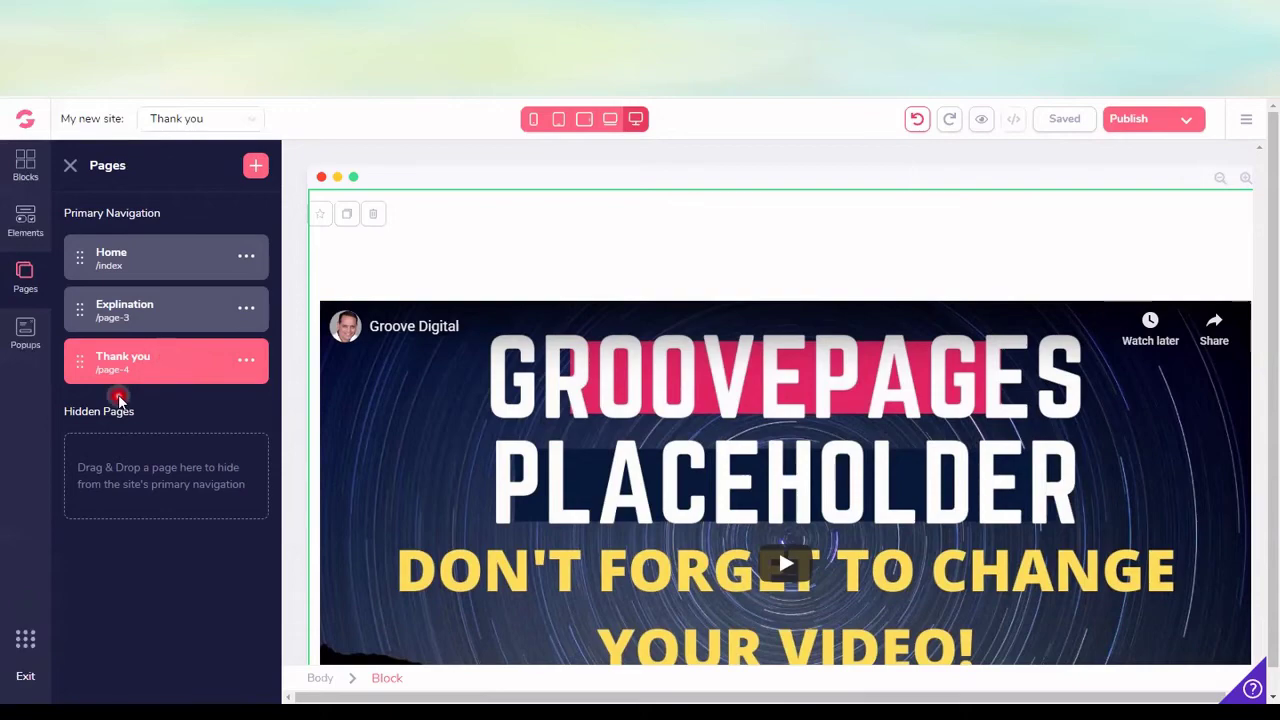
left_click(137, 256)
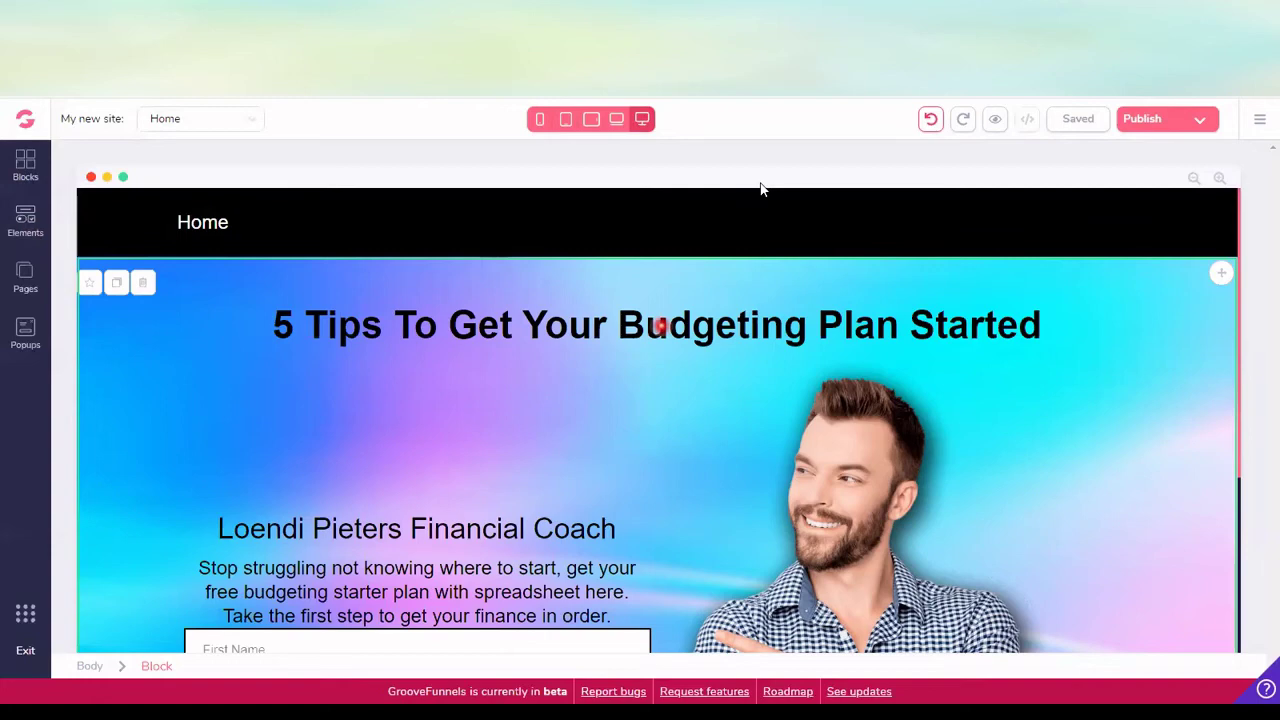
- Check the Home nav menu's Pages-to-exclude list, then bring up the GrooveFunnels app switcher
left_click(216, 224)
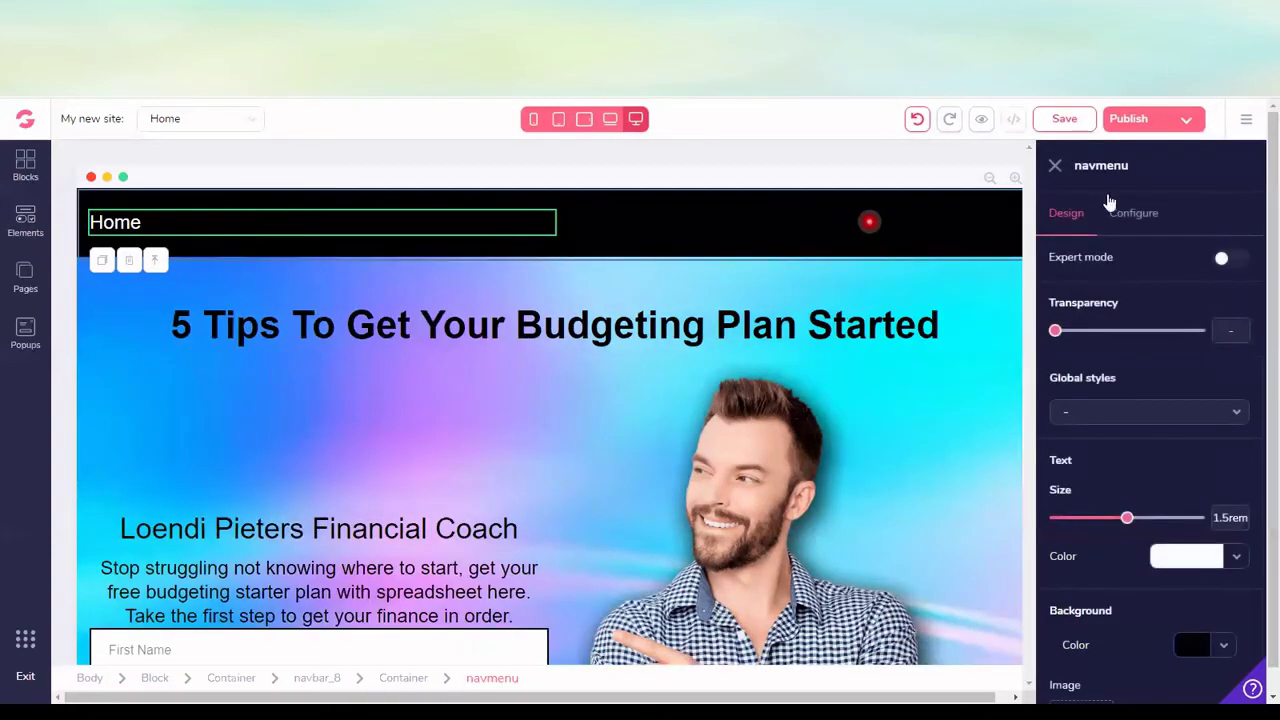
left_click(1138, 215)
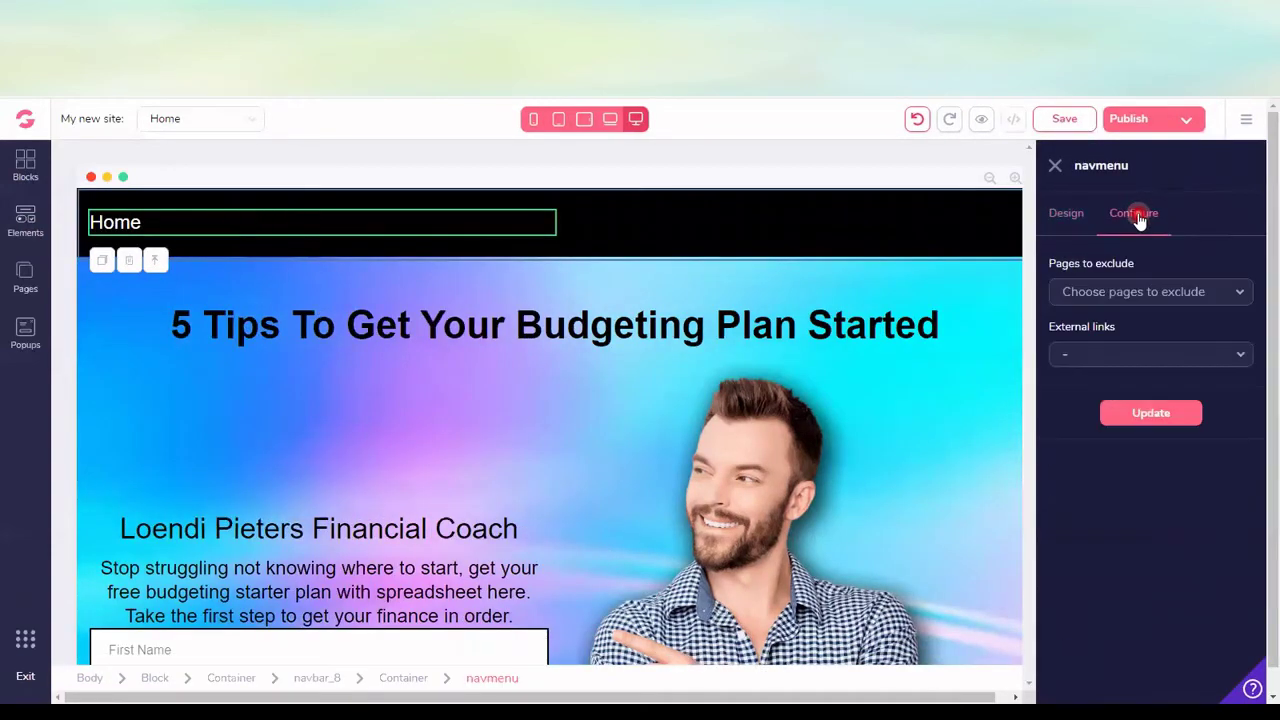
left_click(1108, 293)
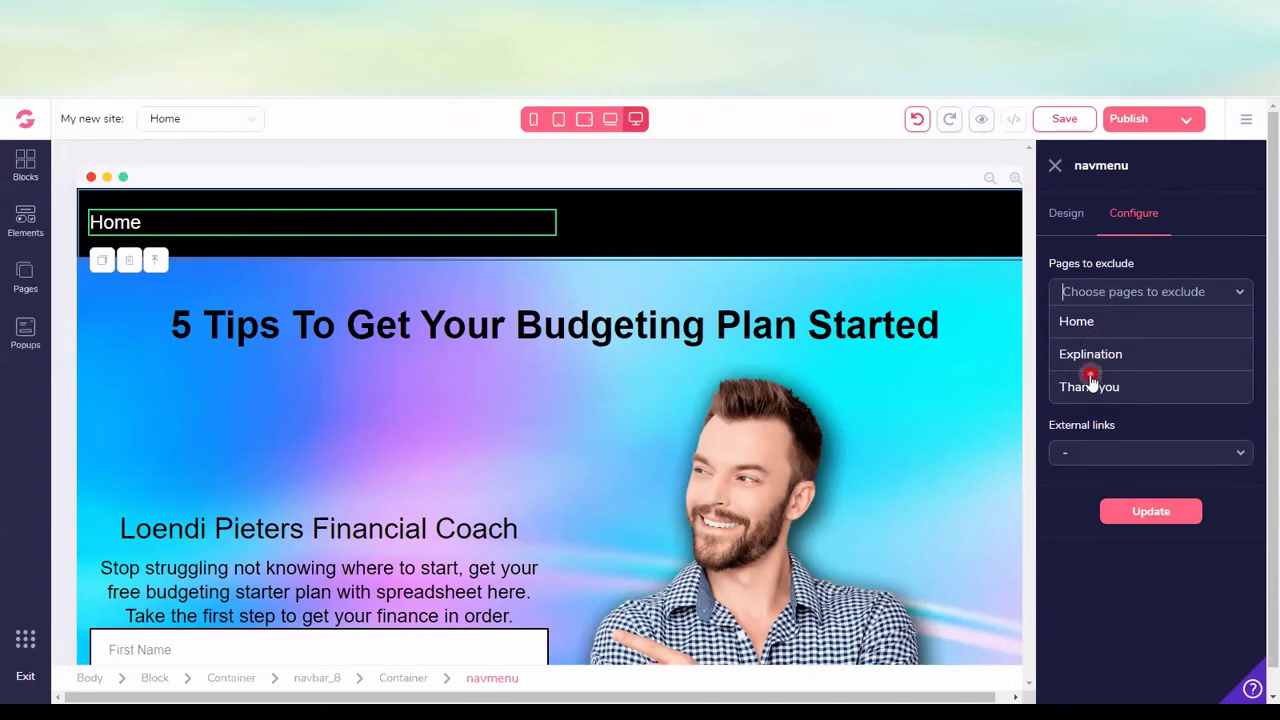
left_click(25, 276)
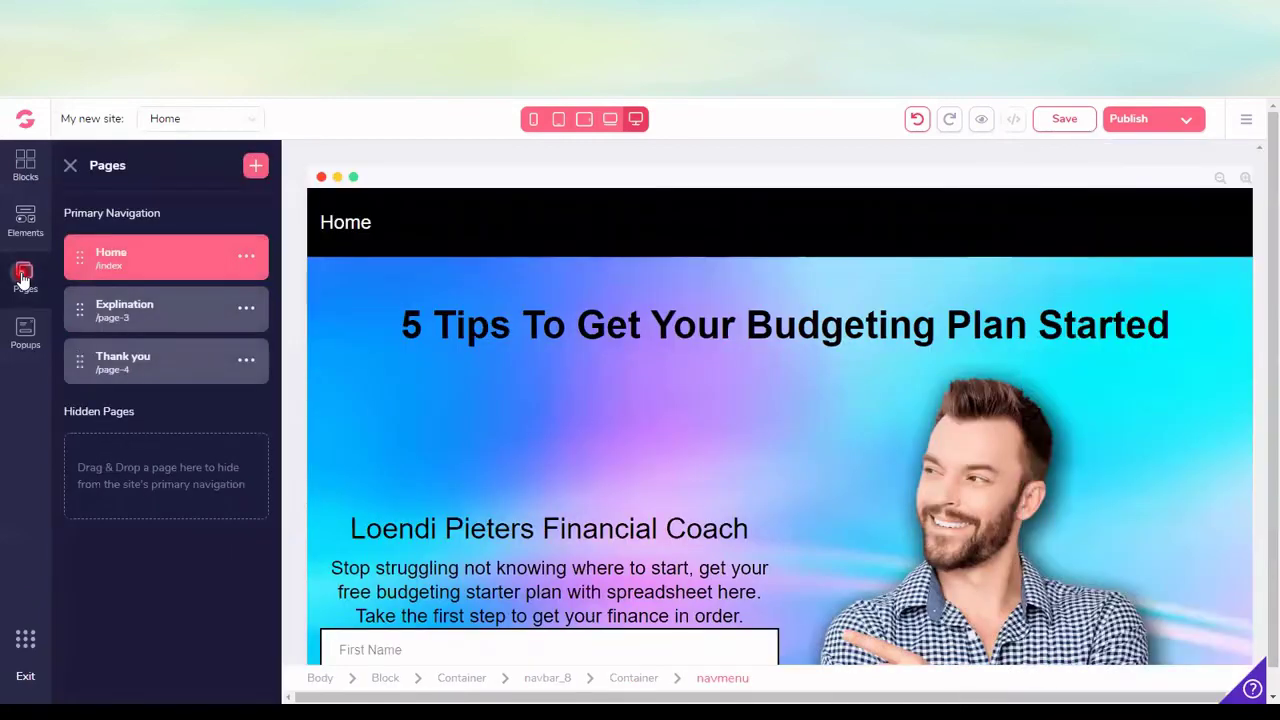
left_click(22, 640)
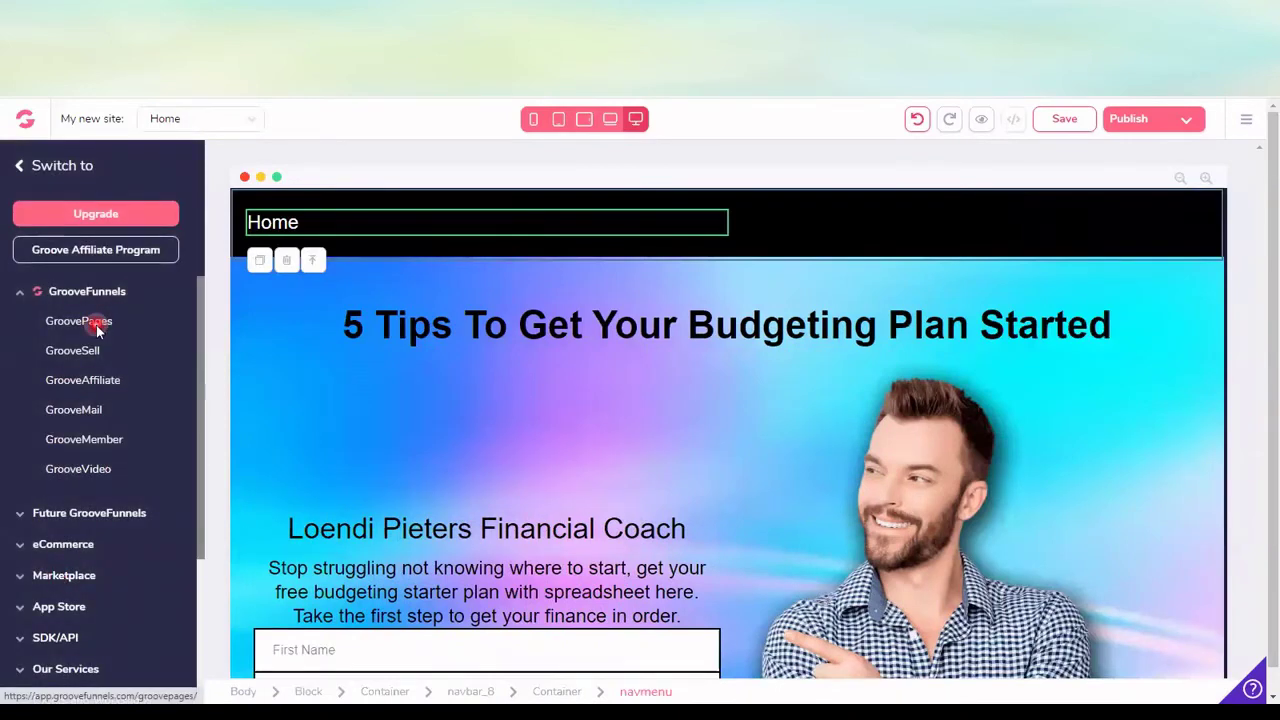
- Open the Website site in the editor and inspect the Lets Talk button's link settings
left_click(97, 323)
mouse_move(153, 312)
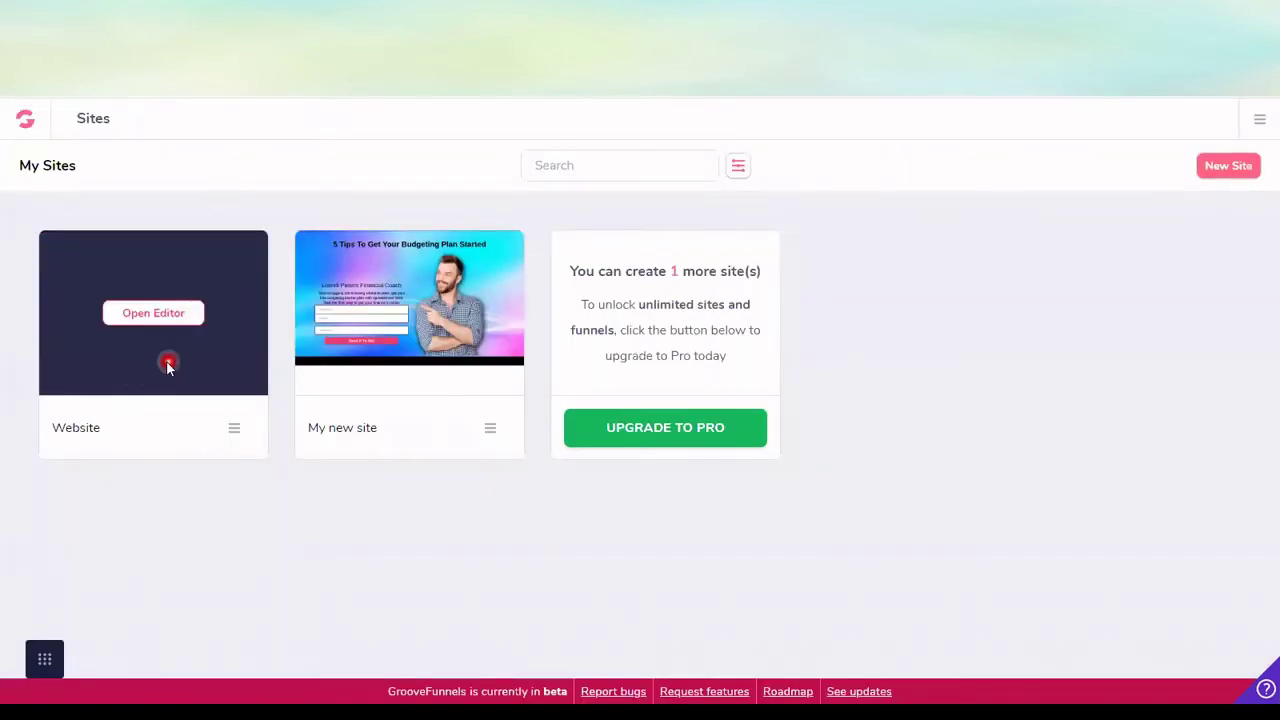
left_click(145, 315)
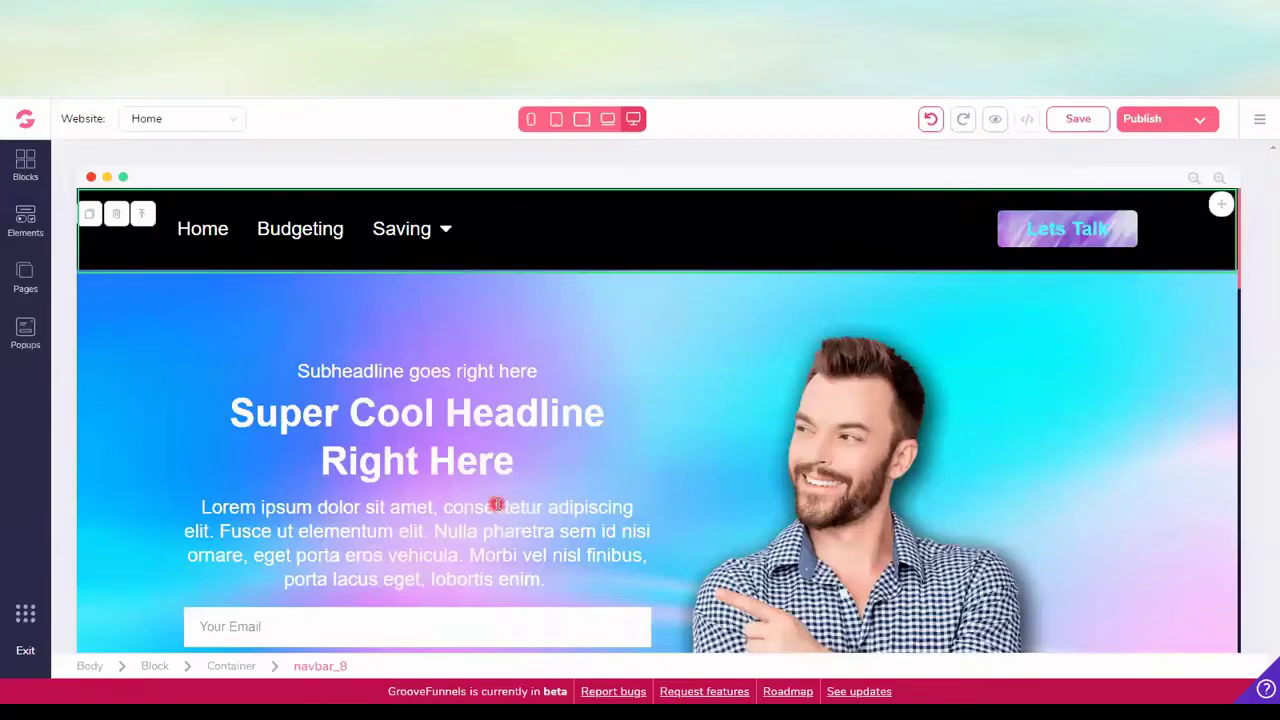
mouse_move(657, 230)
left_click(1063, 233)
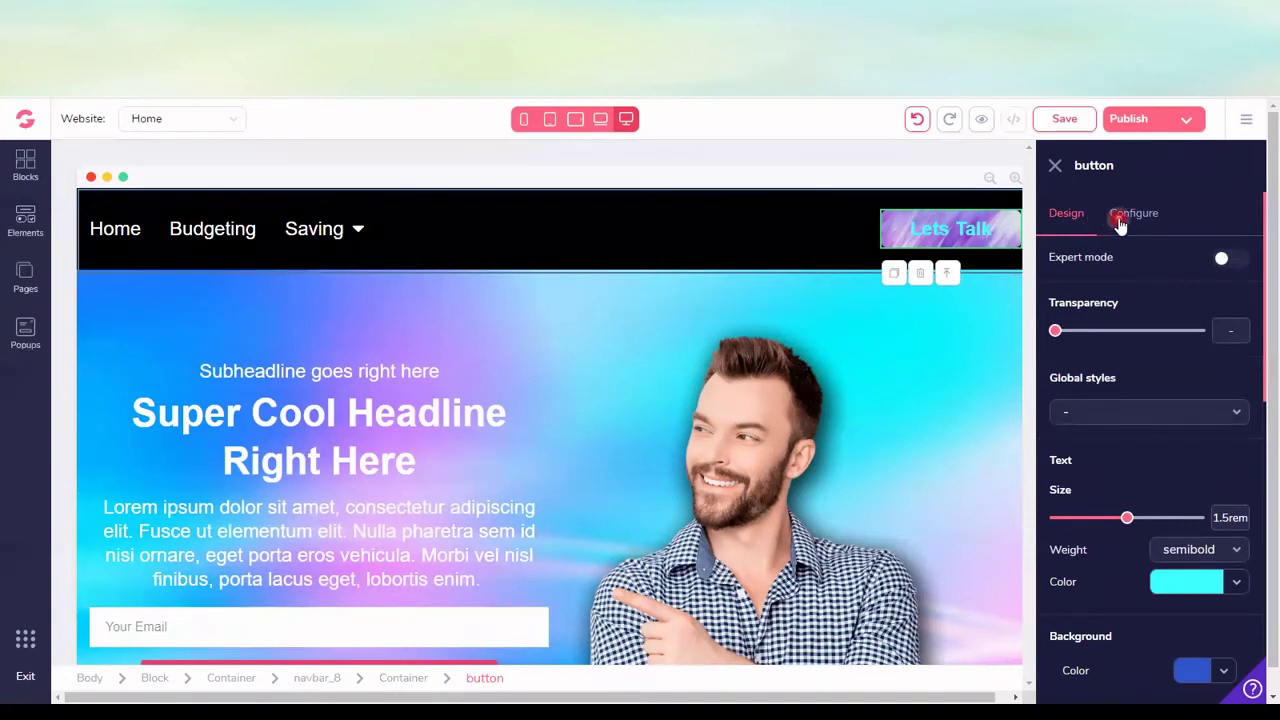
left_click(1120, 224)
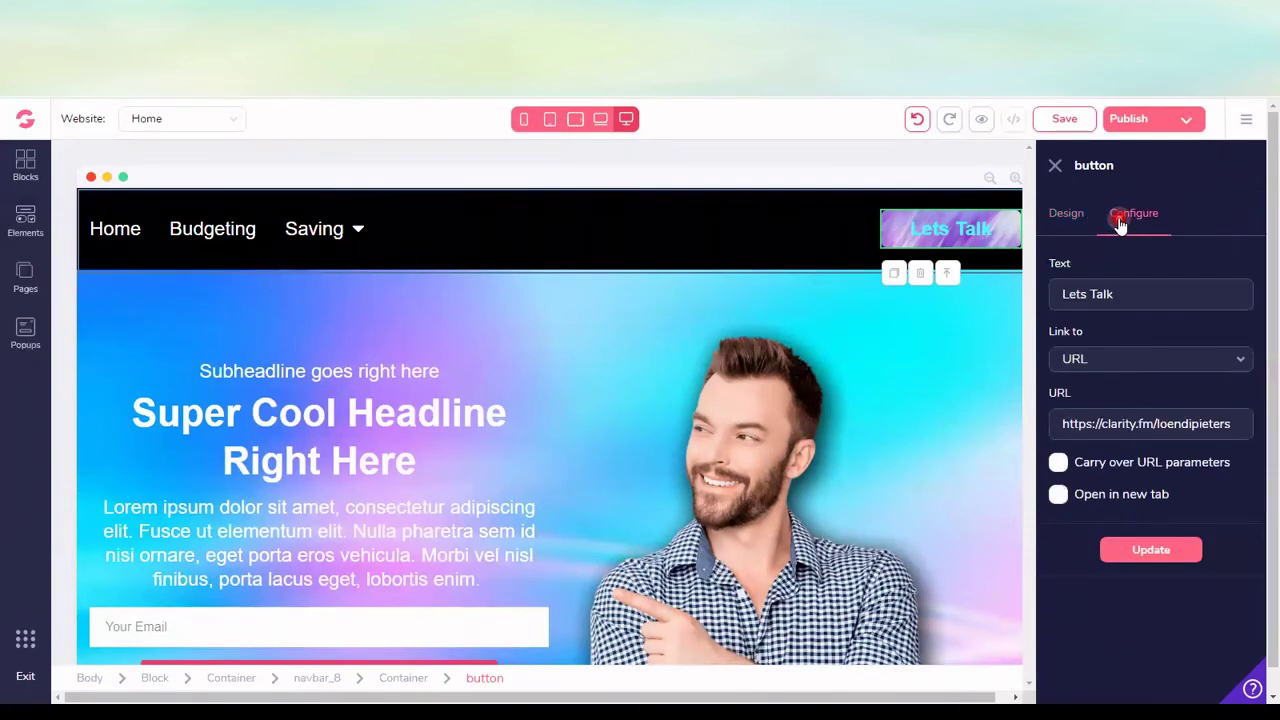
left_click(1104, 414)
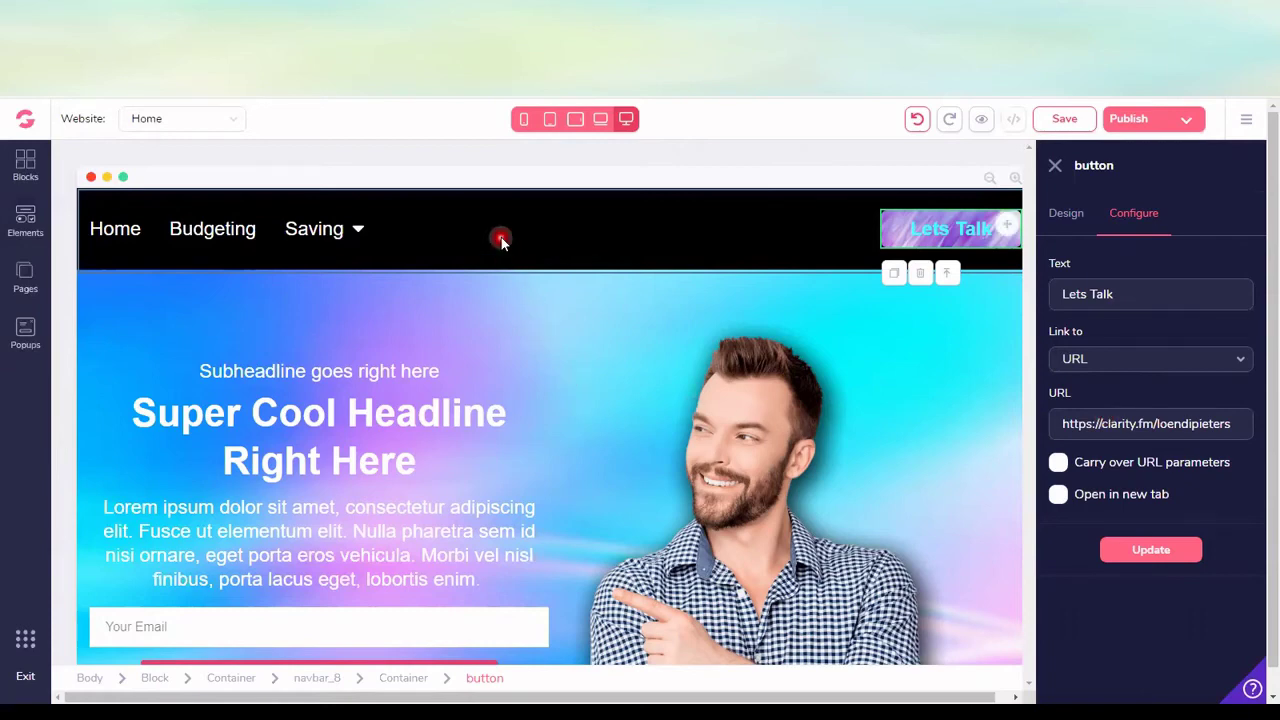
- Inspect the nav menu's Saving submenu and list the pages: Home, Budgeting, Saving, Help, Challenge
left_click(350, 238)
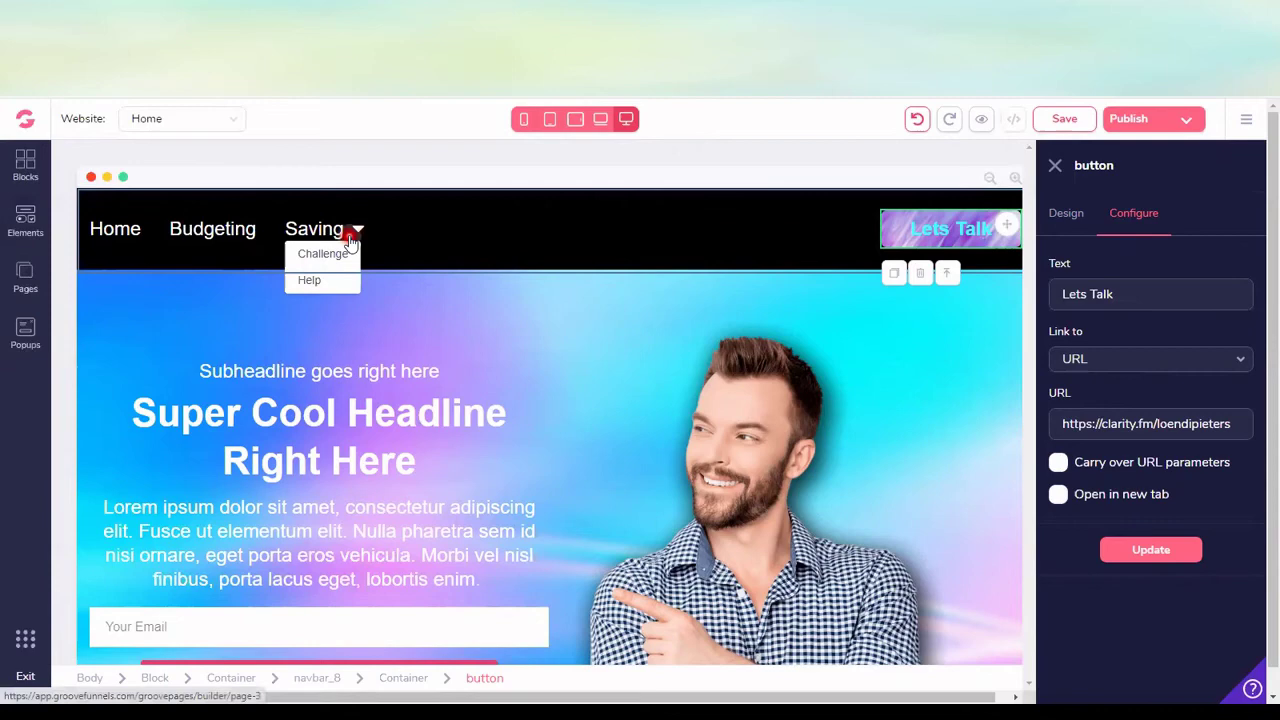
left_click(114, 232)
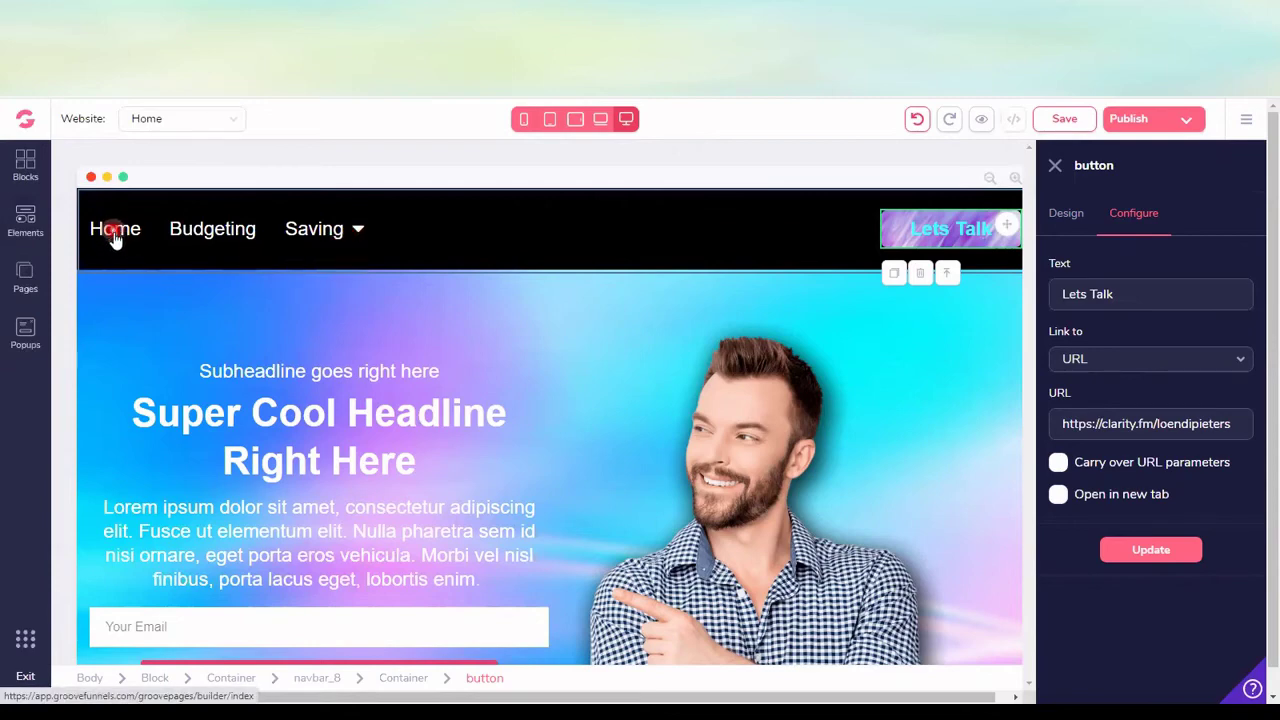
left_click(177, 240)
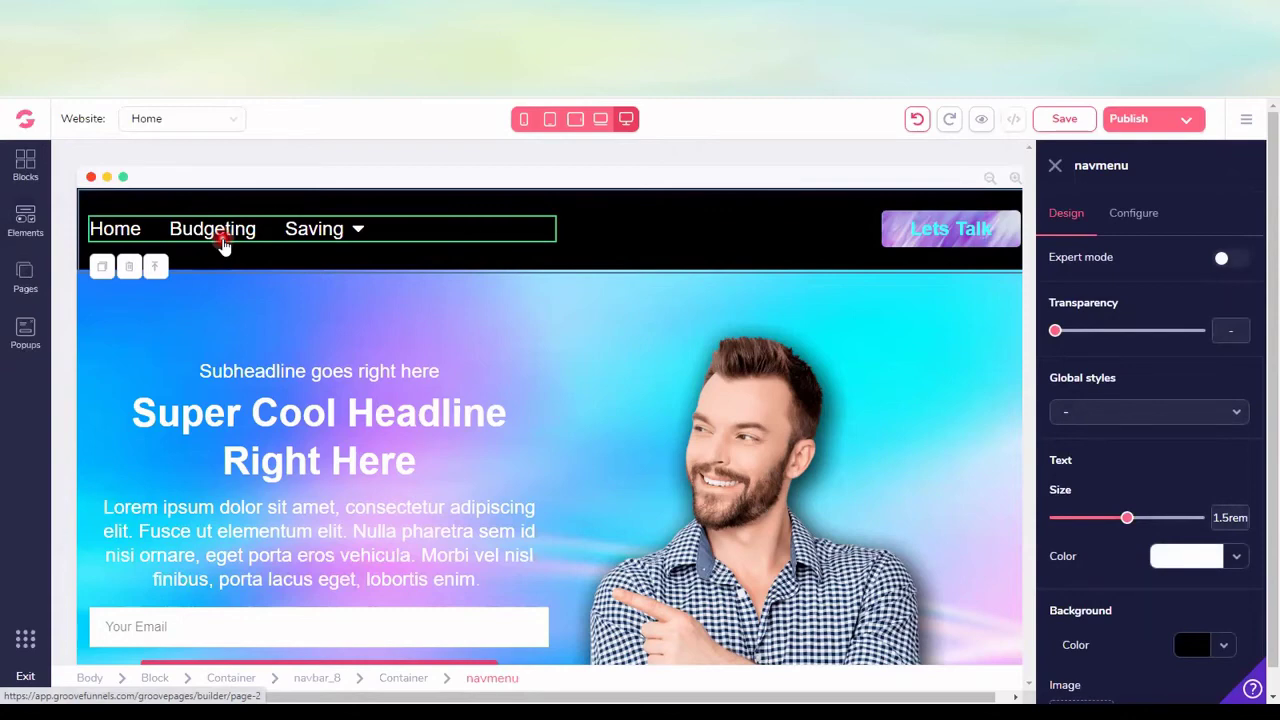
left_click(223, 230)
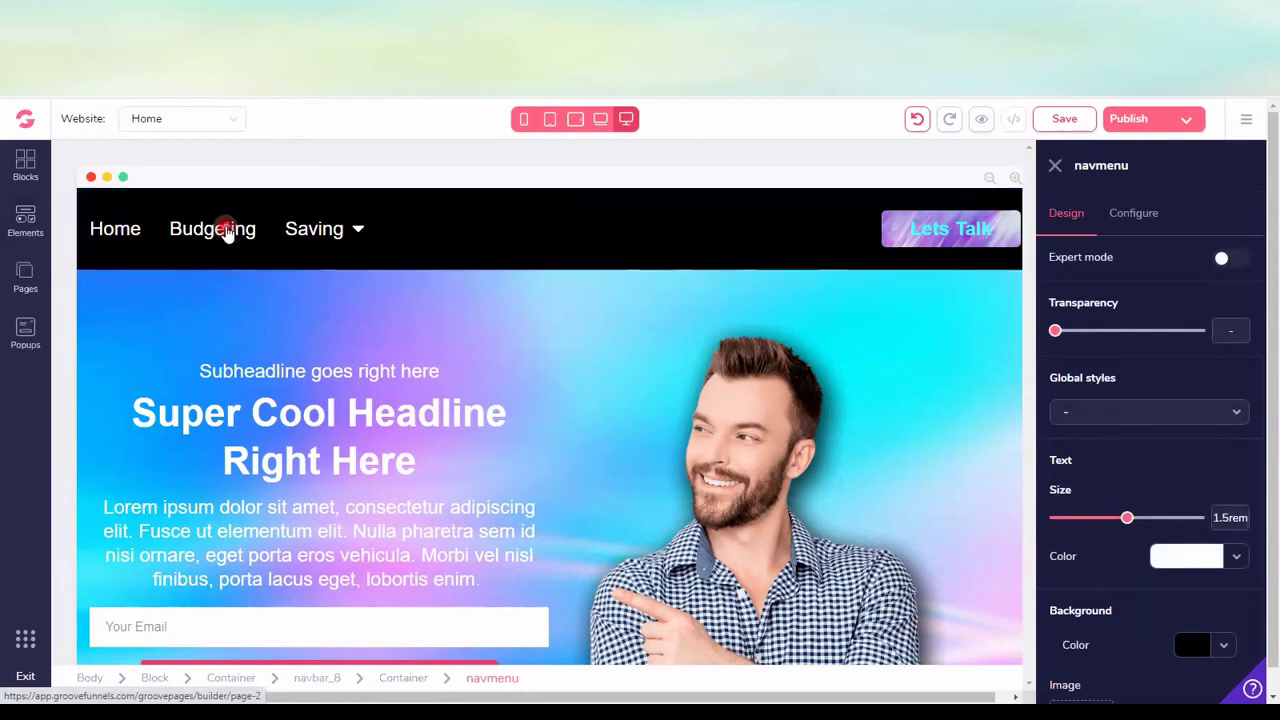
left_click(322, 230)
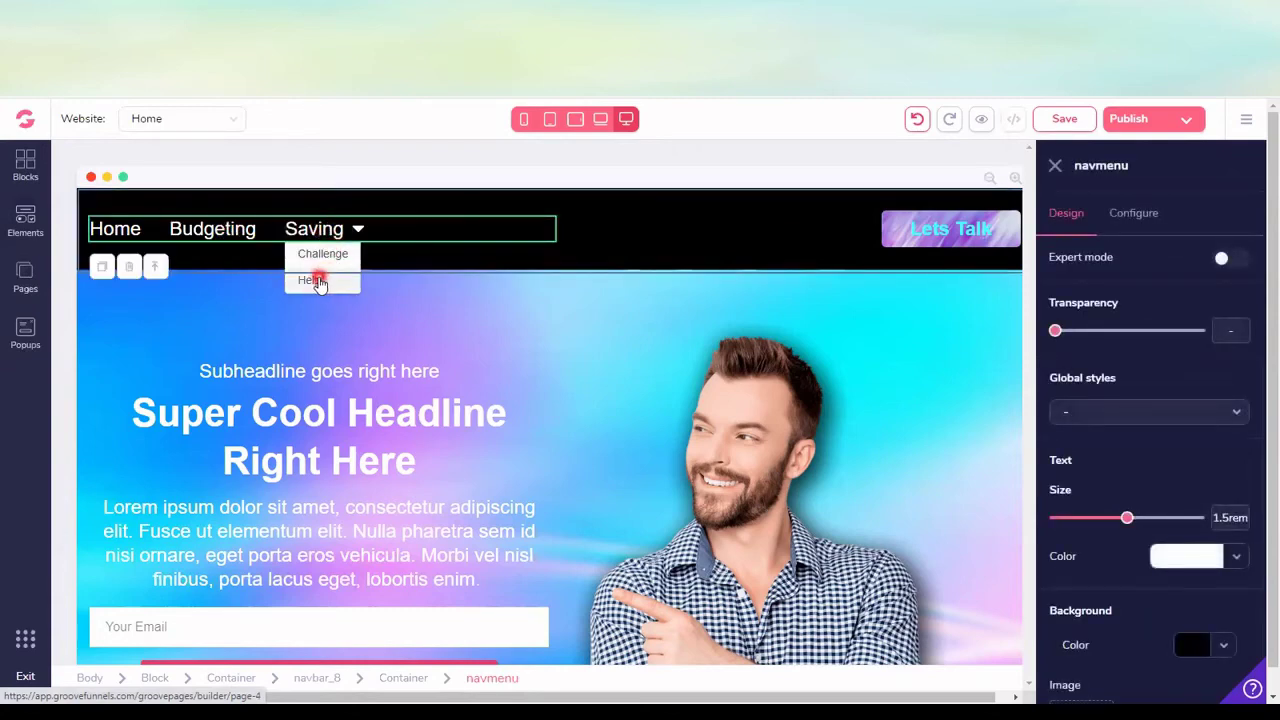
left_click(217, 119)
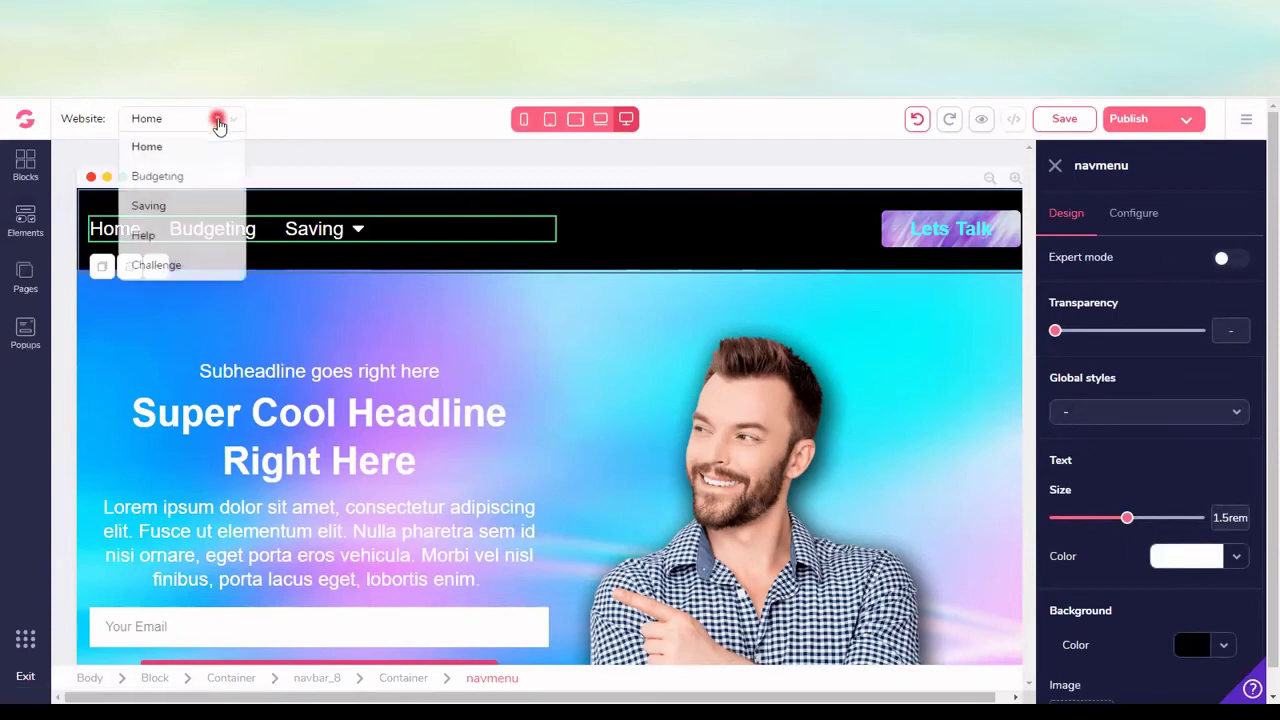
- Switch to the Budgeting page and nest Help under Saving, above Challenge, in the Pages panel
left_click(200, 175)
left_click(24, 272)
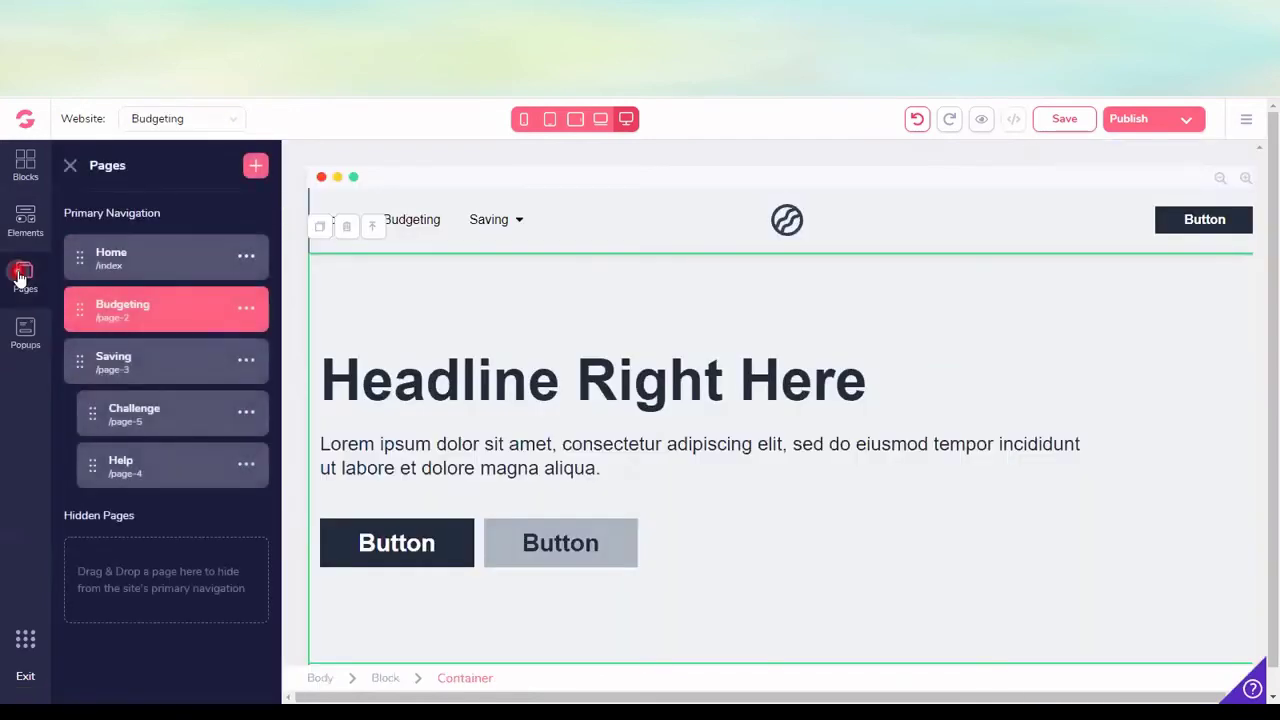
left_click(173, 421)
left_click(140, 476)
left_click_drag(141, 479, 143, 366)
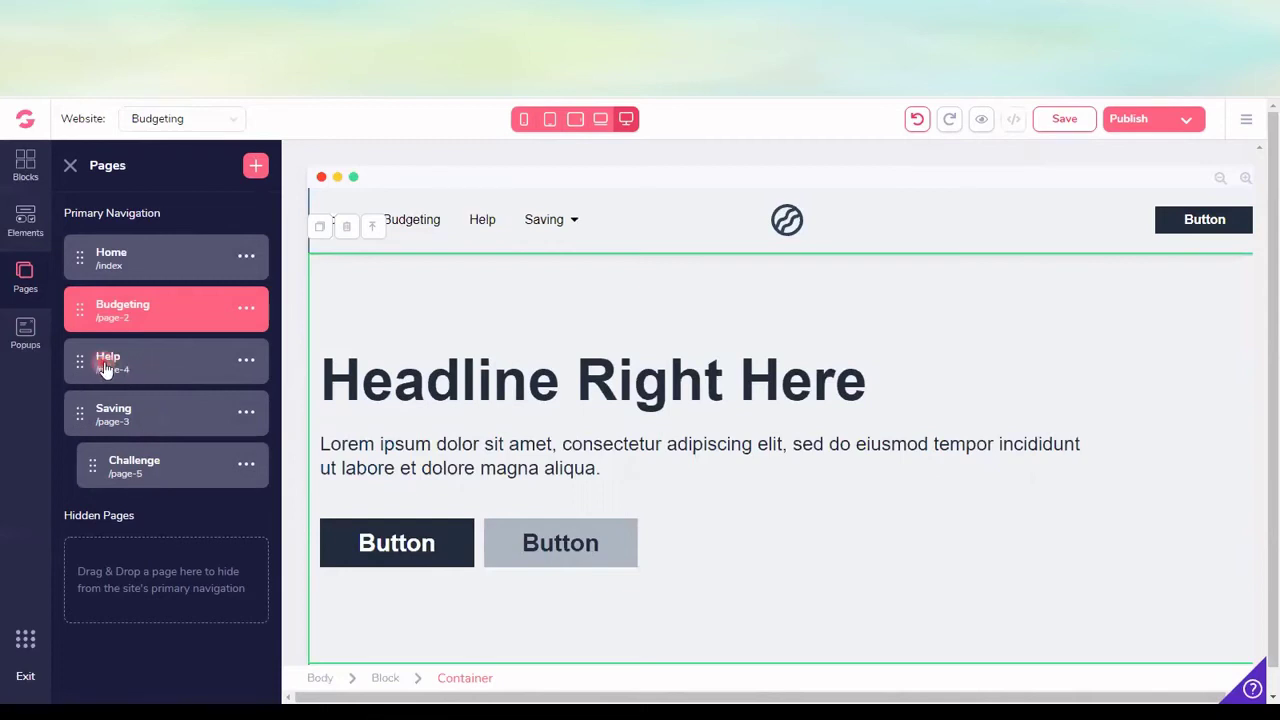
left_click_drag(118, 343, 120, 357)
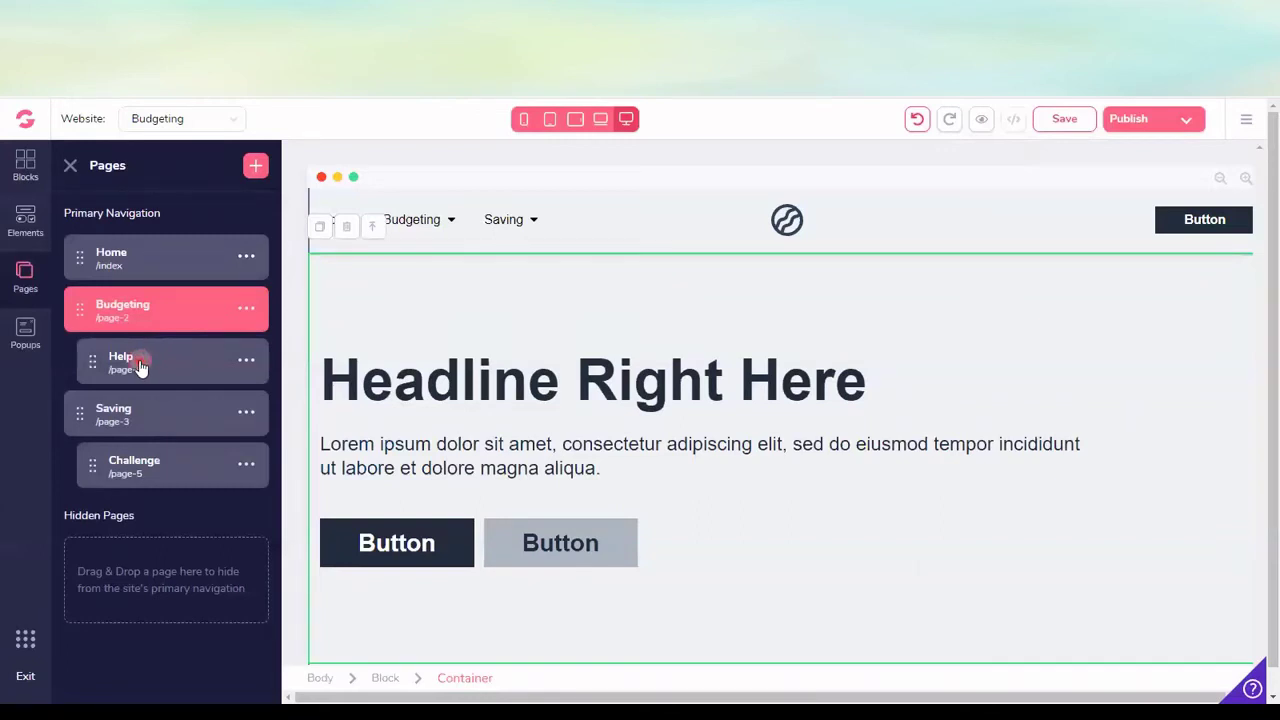
left_click(118, 410)
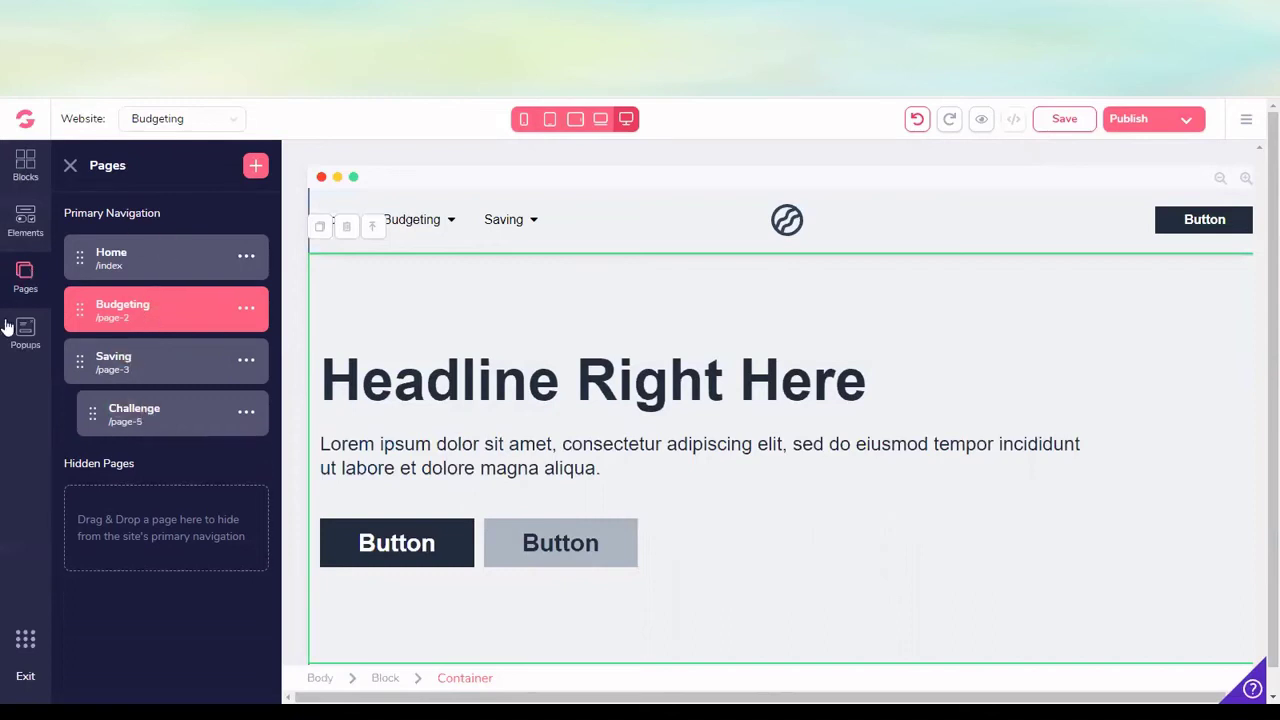
left_click(205, 358)
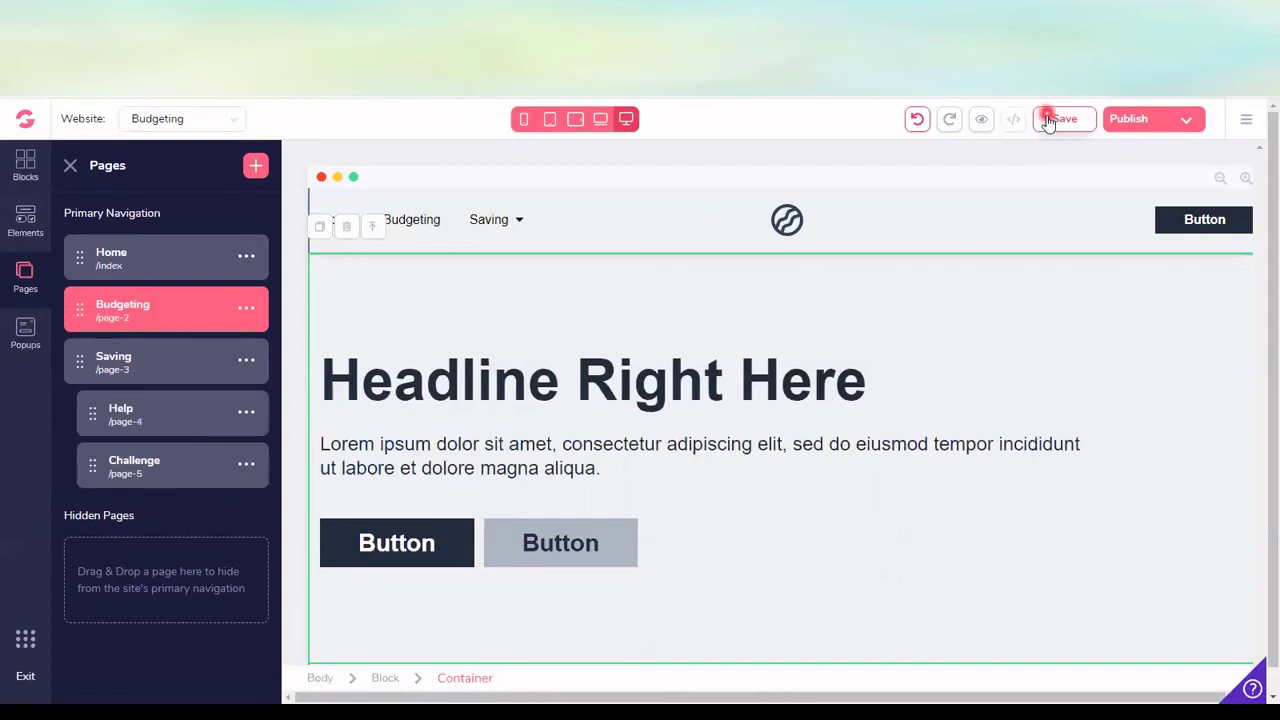
- Return to the GroovePages sites dashboard and start creating a new site
left_click(25, 640)
left_click(58, 288)
left_click(72, 320)
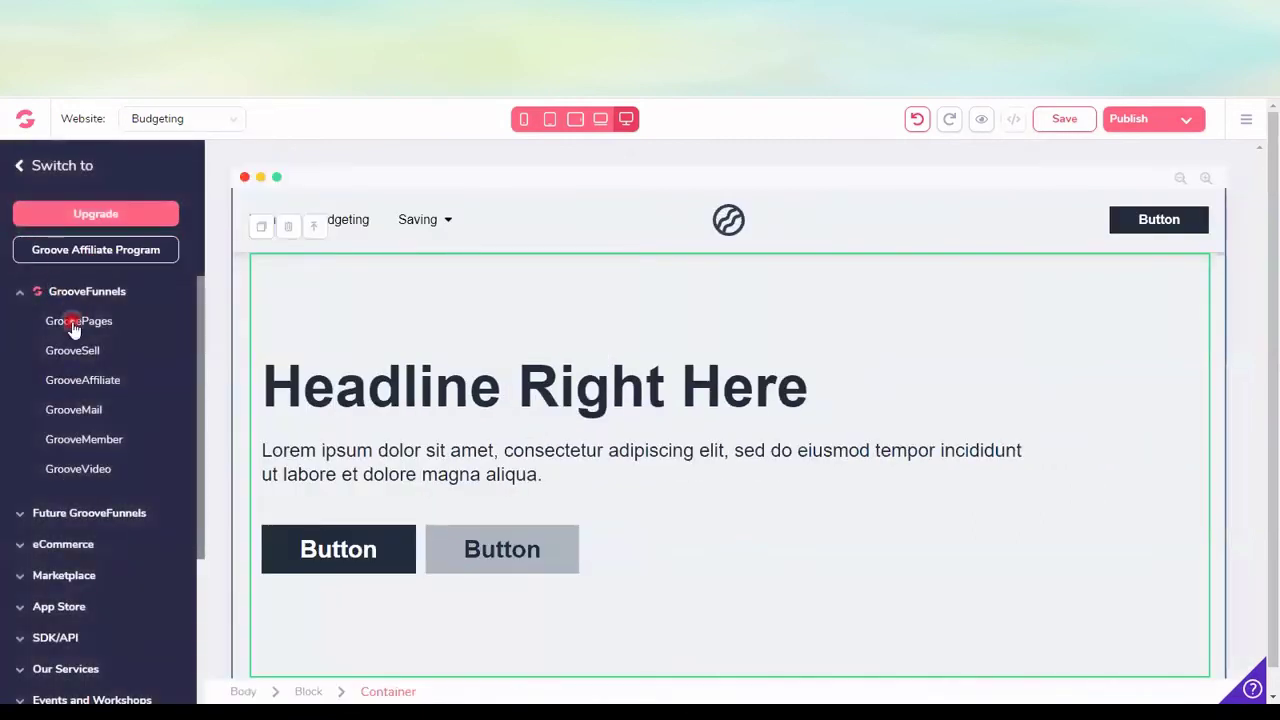
left_click(691, 560)
left_click(215, 466)
mouse_move(153, 312)
left_click(178, 260)
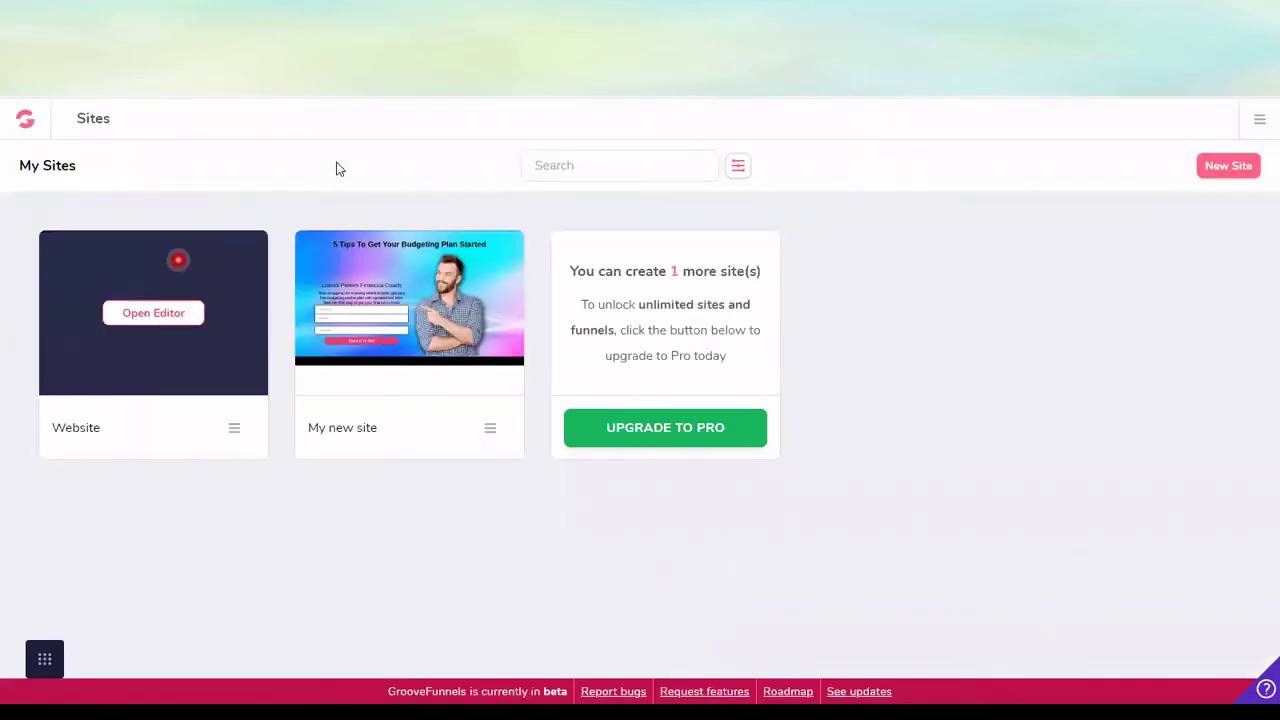
left_click(1230, 166)
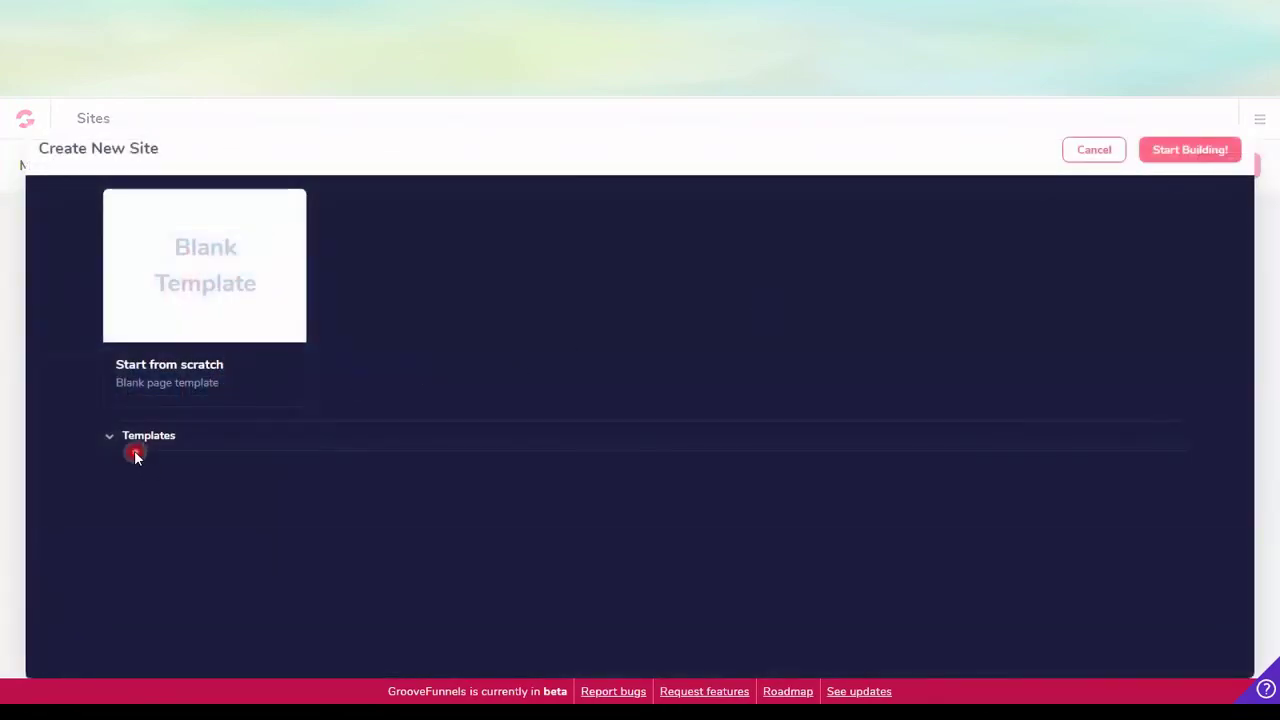
- Build the new site from the smiling-man Home template with the email signup form
left_click(136, 441)
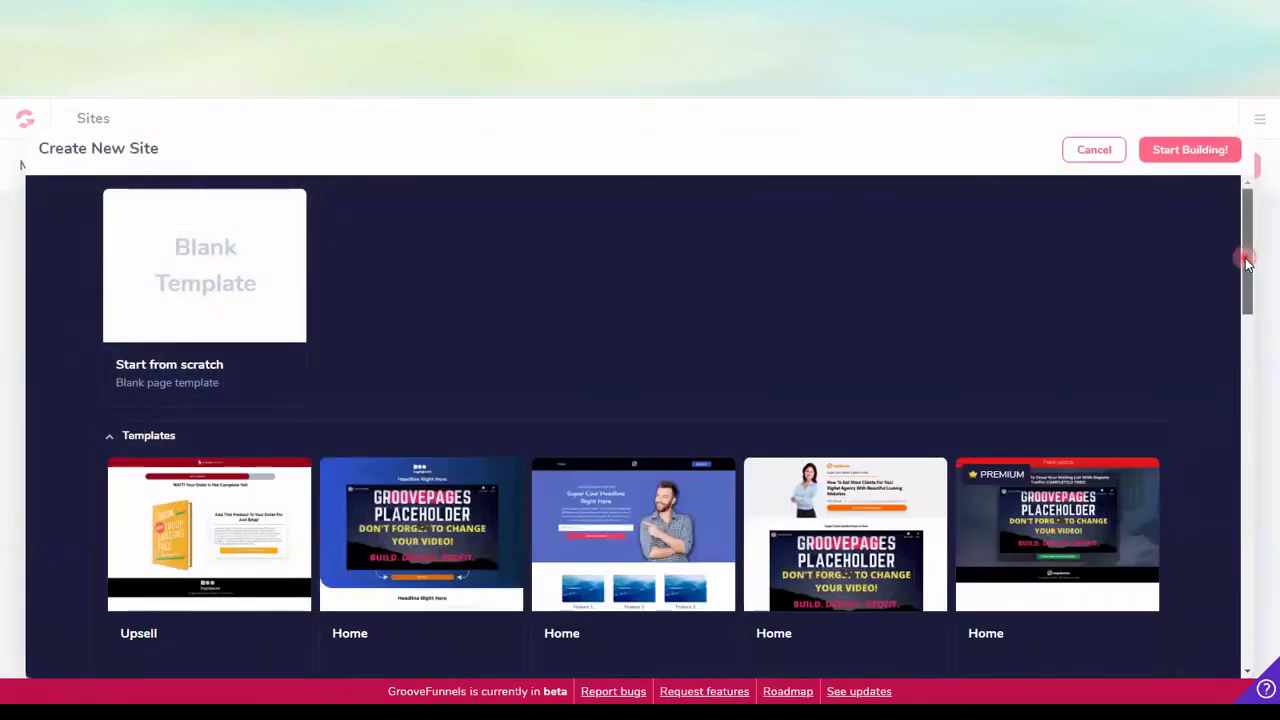
left_click_drag(1247, 258, 1247, 302)
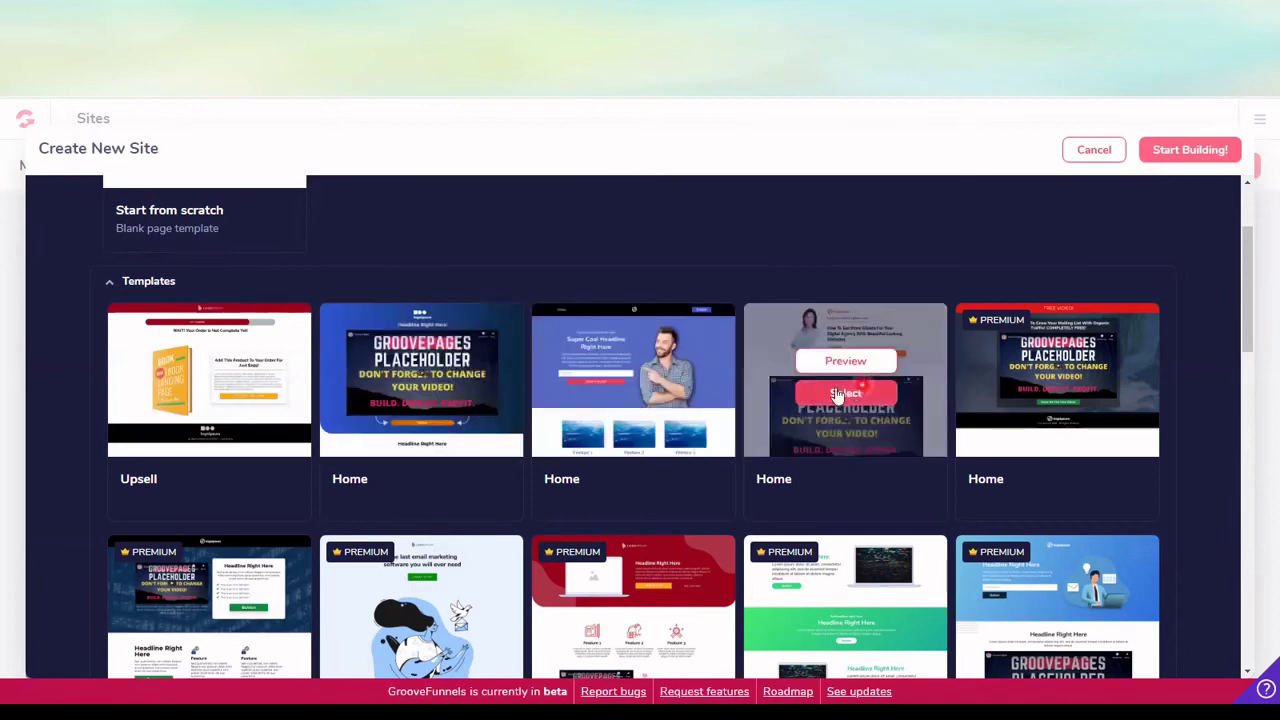
mouse_move(633, 380)
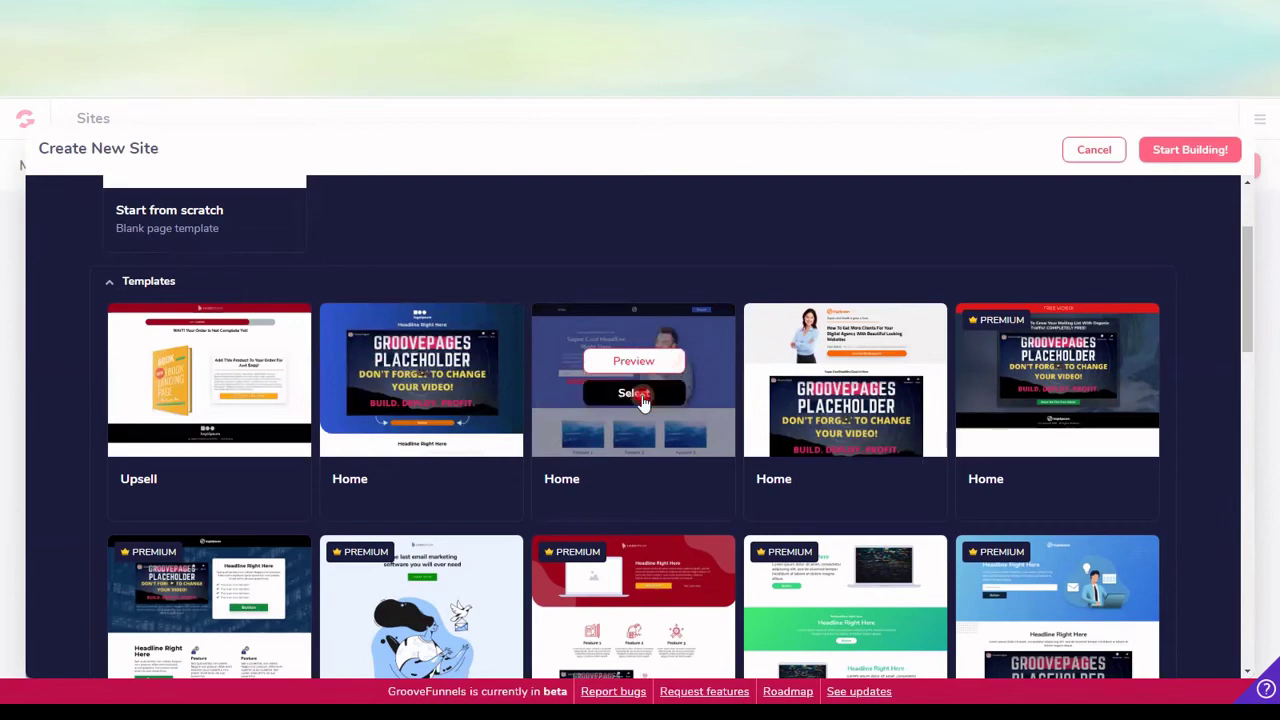
left_click(643, 400)
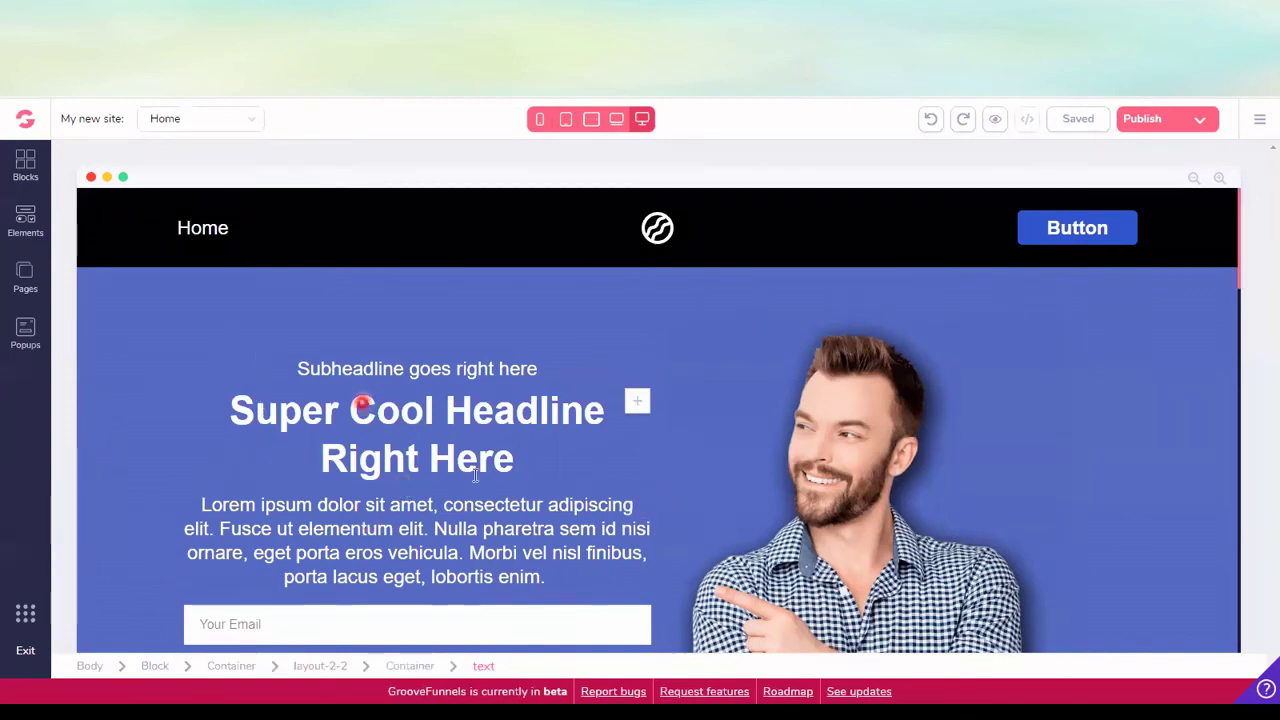
mouse_move(456, 305)
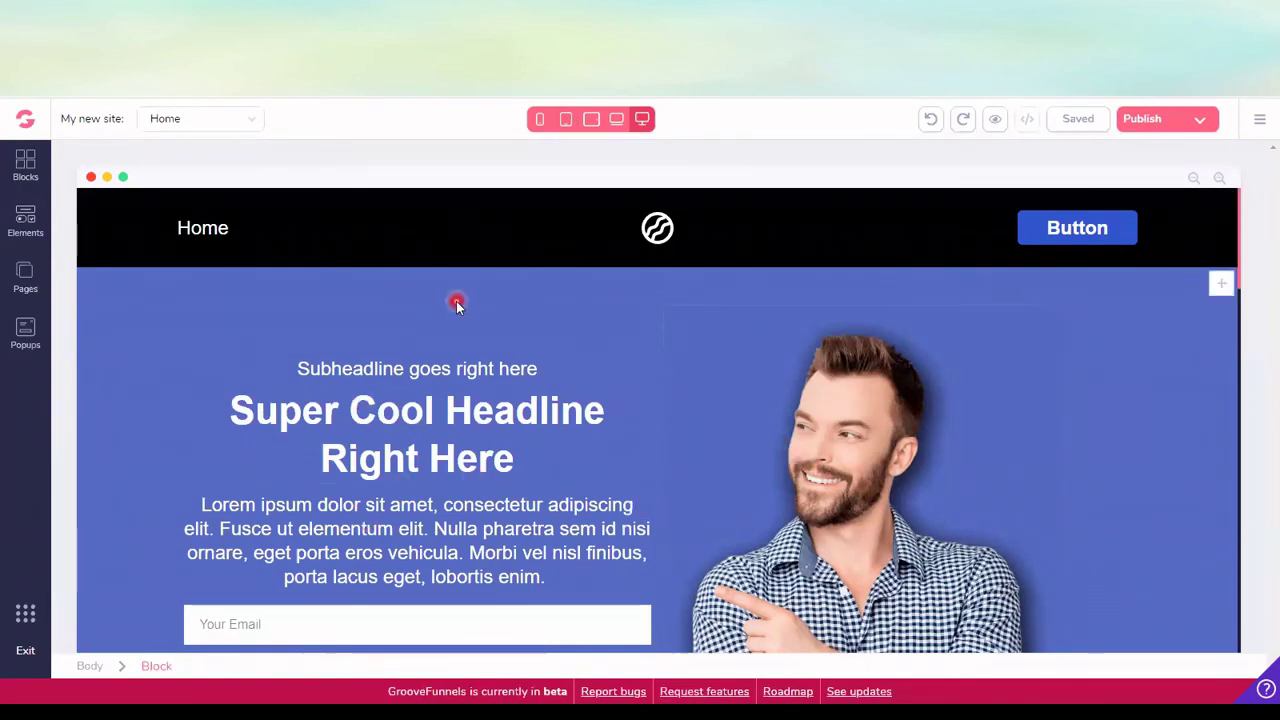
- Give the hero block the colourful swirl background image, then reopen the image library
left_click(210, 292)
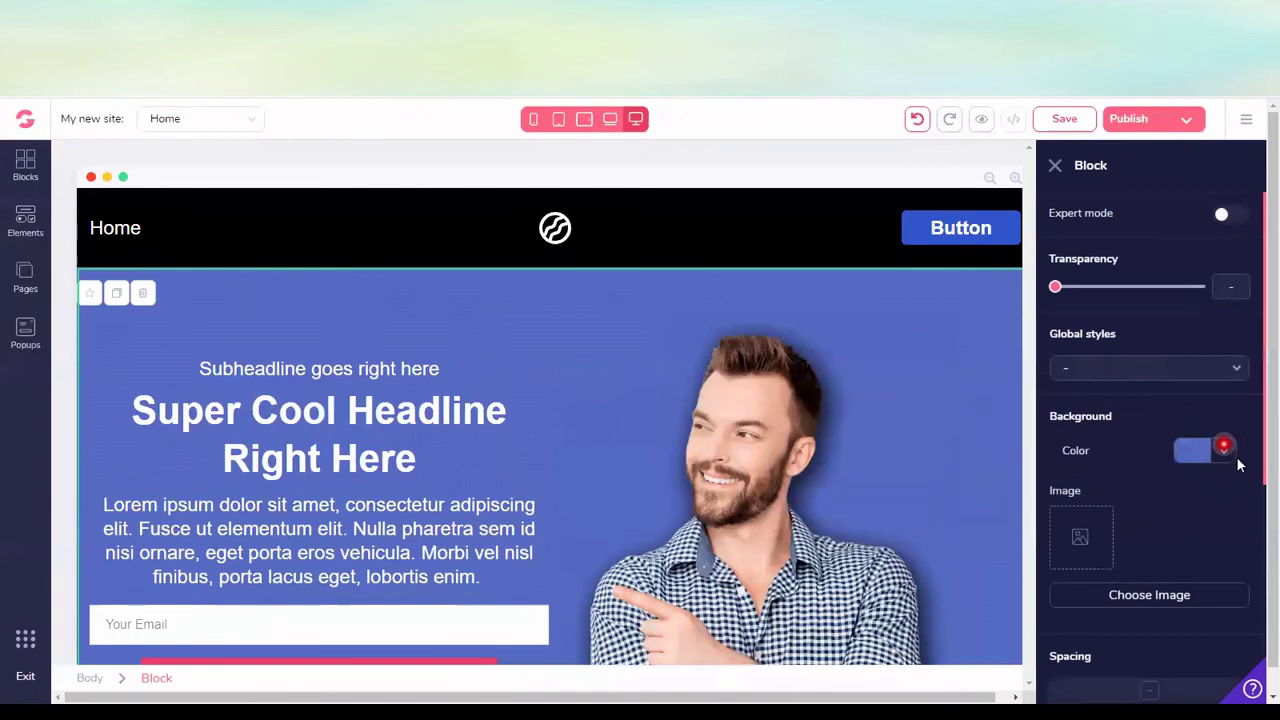
left_click(1139, 594)
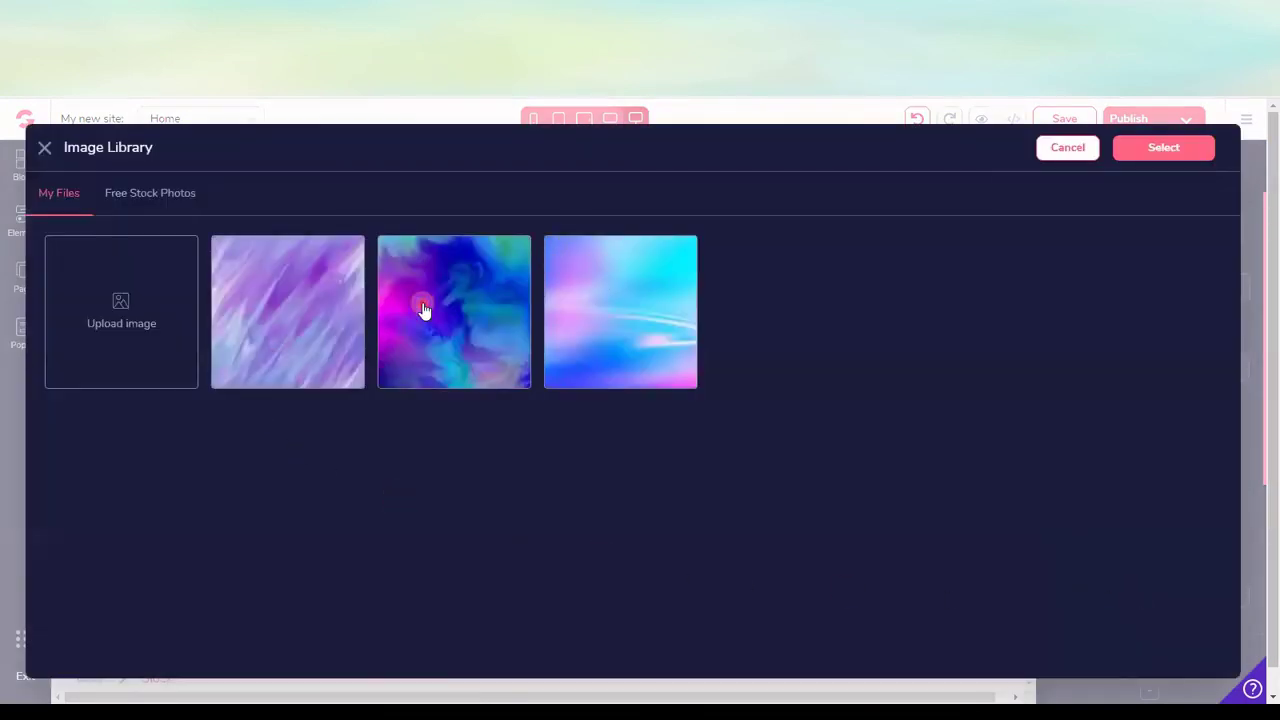
left_click(423, 306)
left_click(1168, 148)
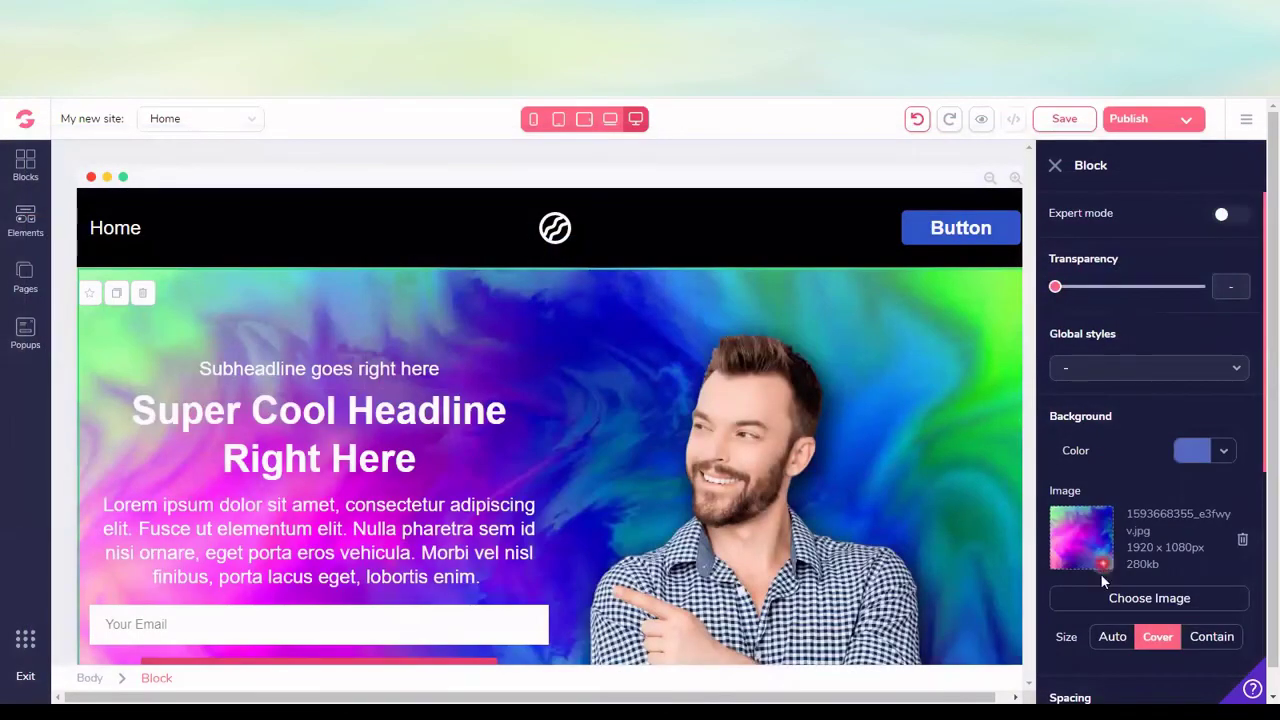
left_click(1090, 598)
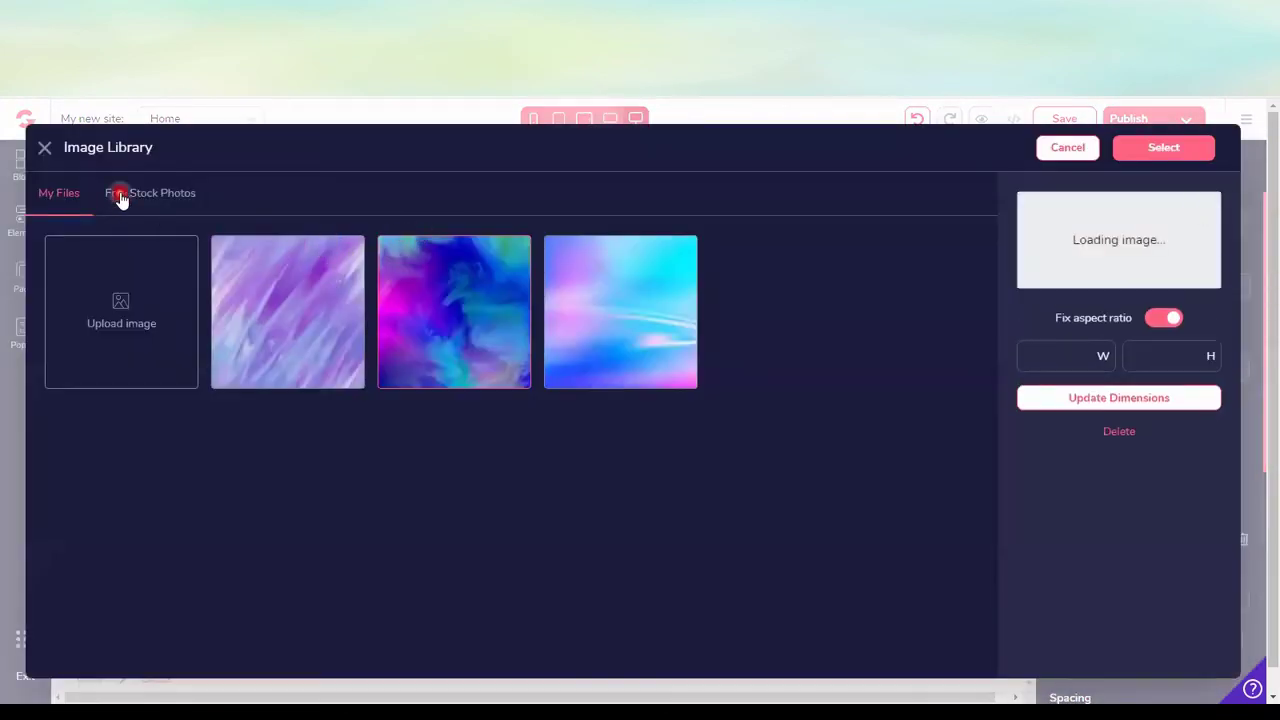
- Search the free stock photos for water and scroll through the results
left_click(119, 195)
left_click(130, 248)
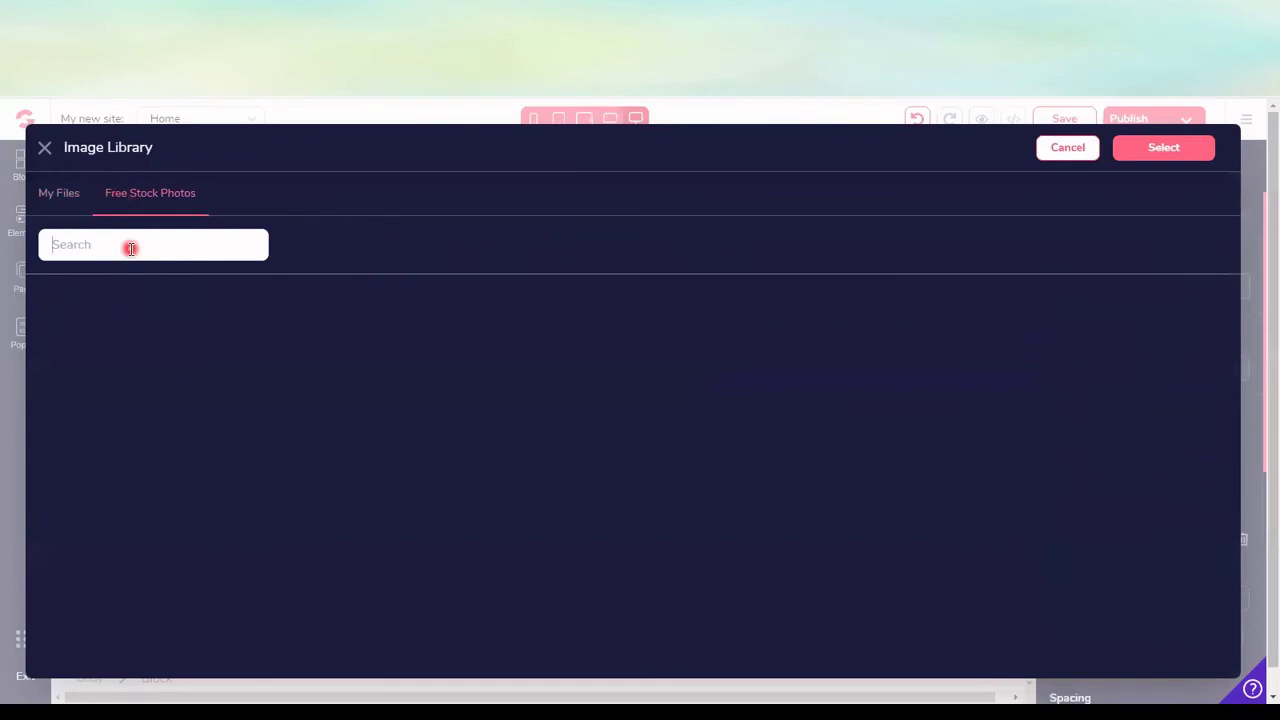
type("water")
key("Return")
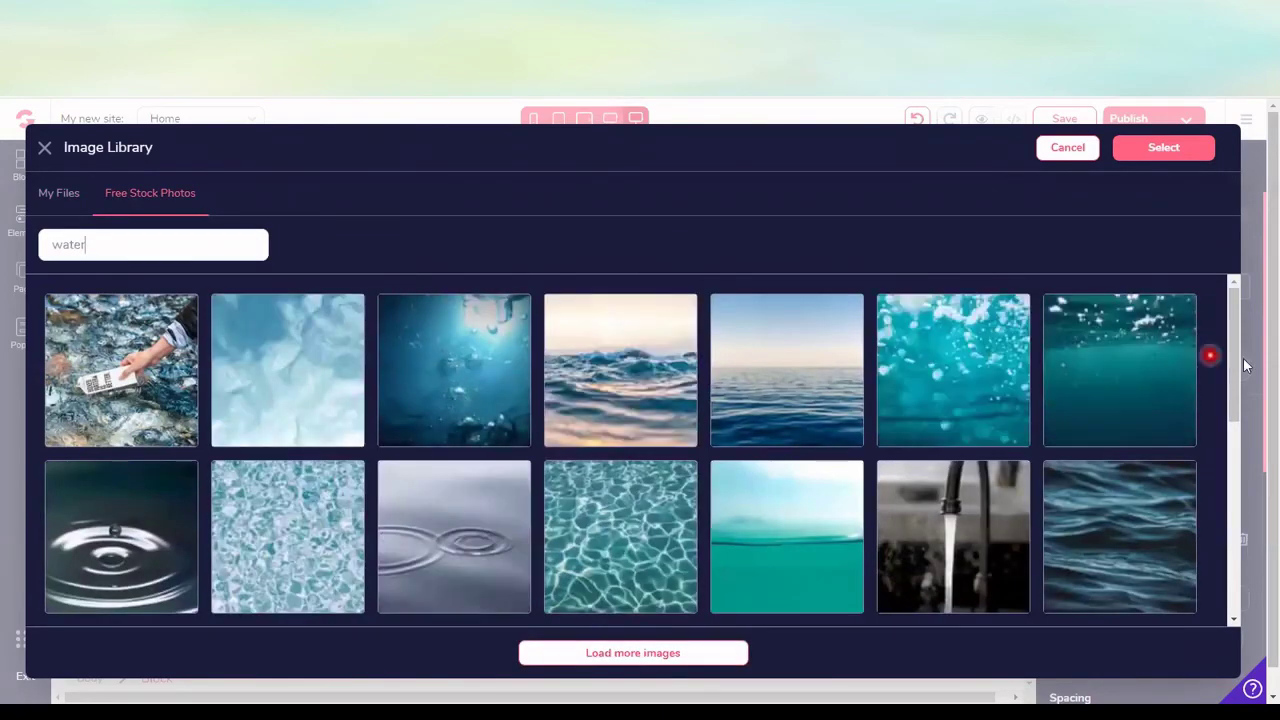
mouse_move(1232, 358)
left_mouse_down()
mouse_move(1248, 571)
mouse_move(1264, 443)
mouse_move(1236, 420)
left_mouse_up()
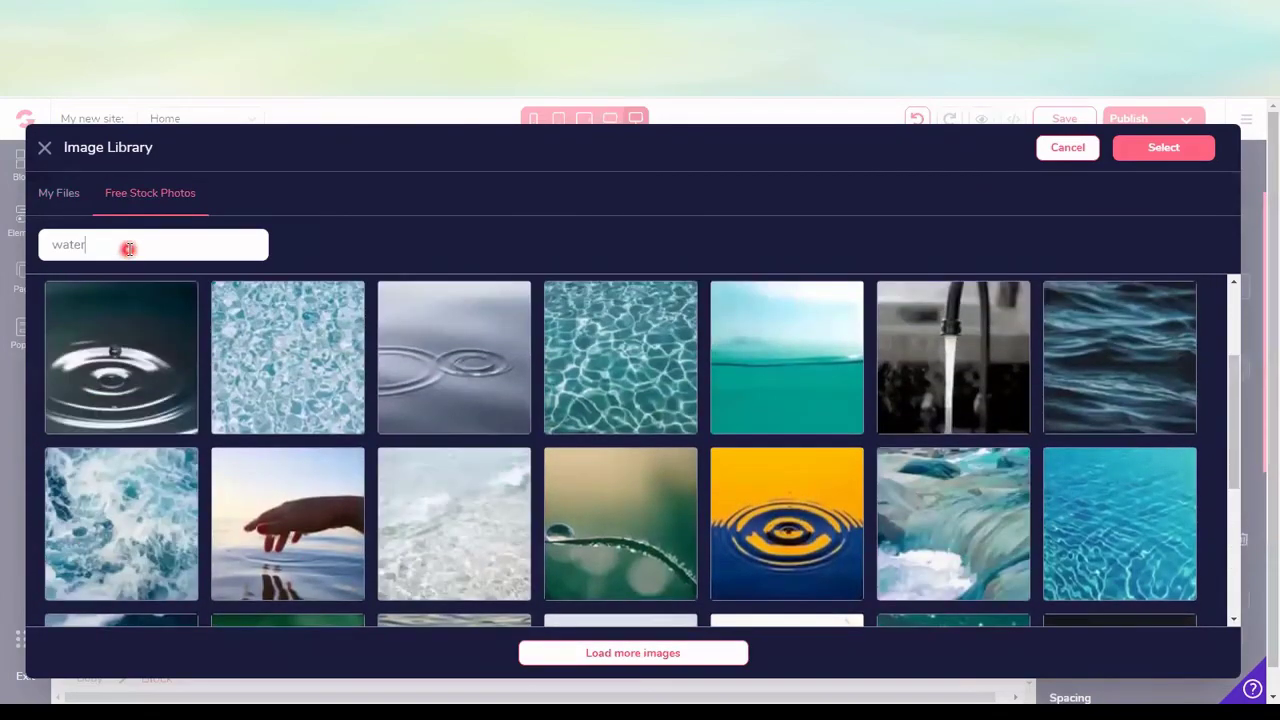
- Search the stock photos for money, then for sky, and browse the results
left_click_drag(128, 247, 44, 250)
type("mo")
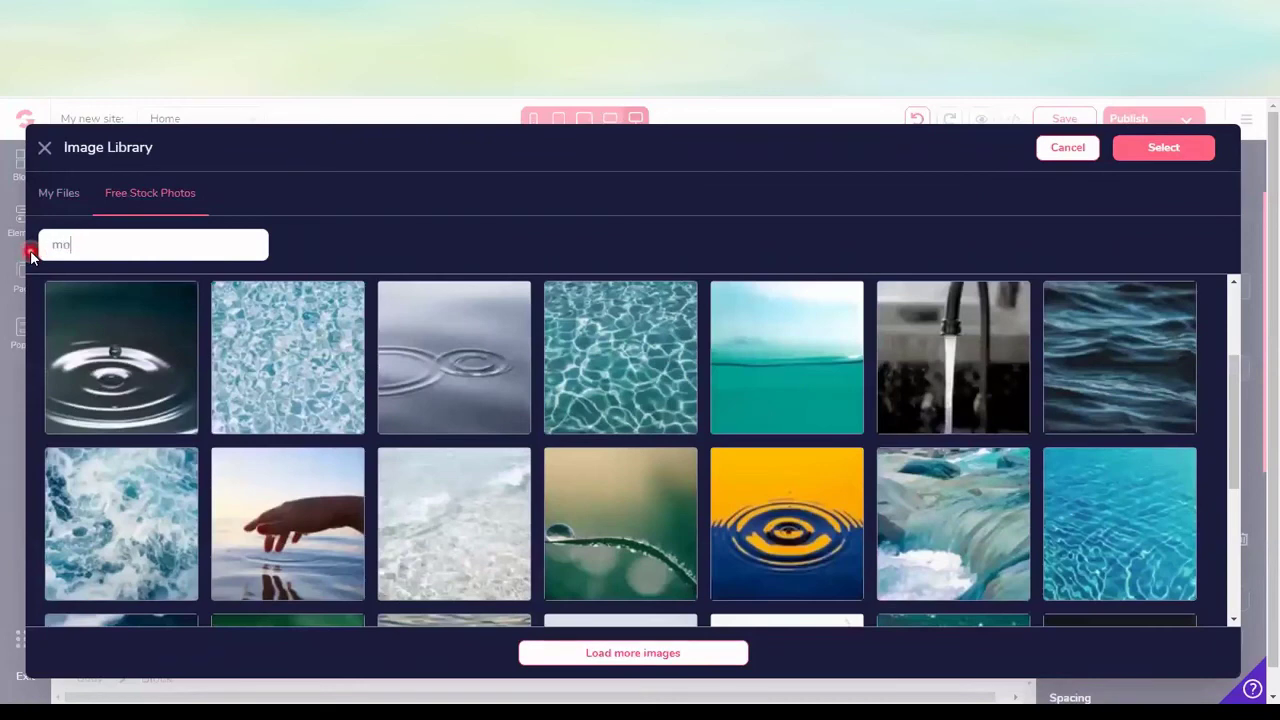
type("ney")
key("Return")
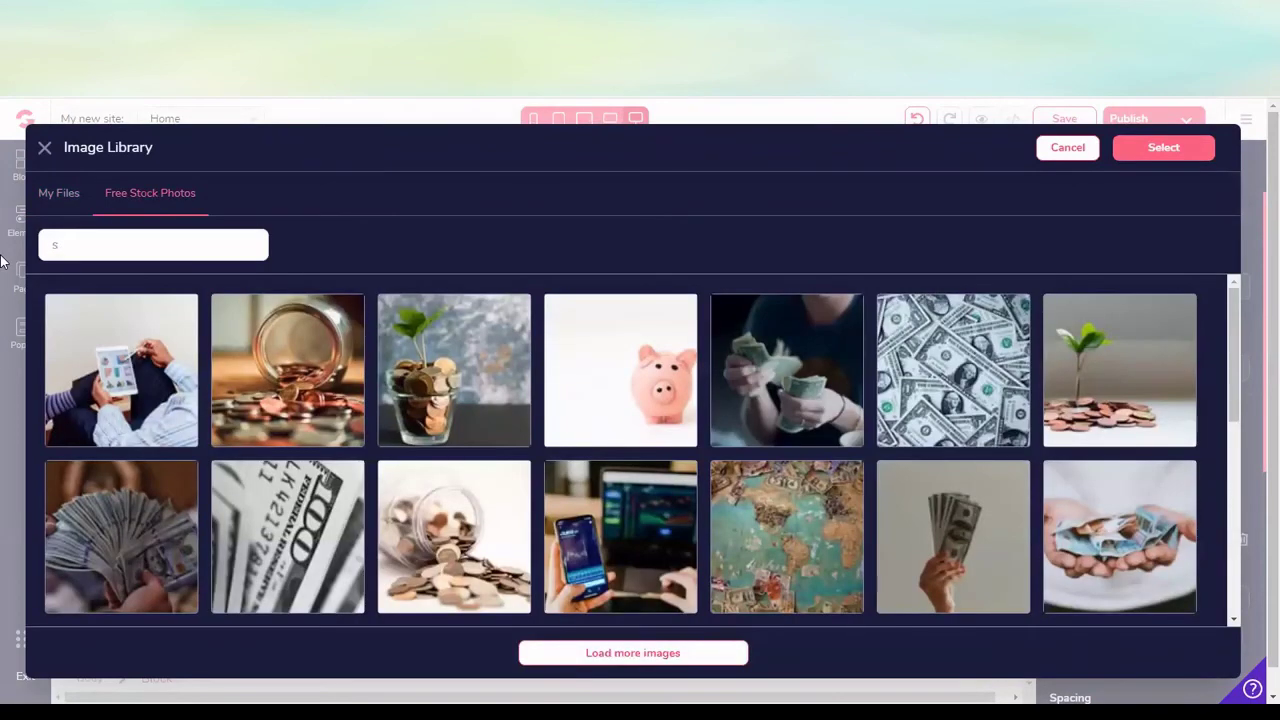
key("Return")
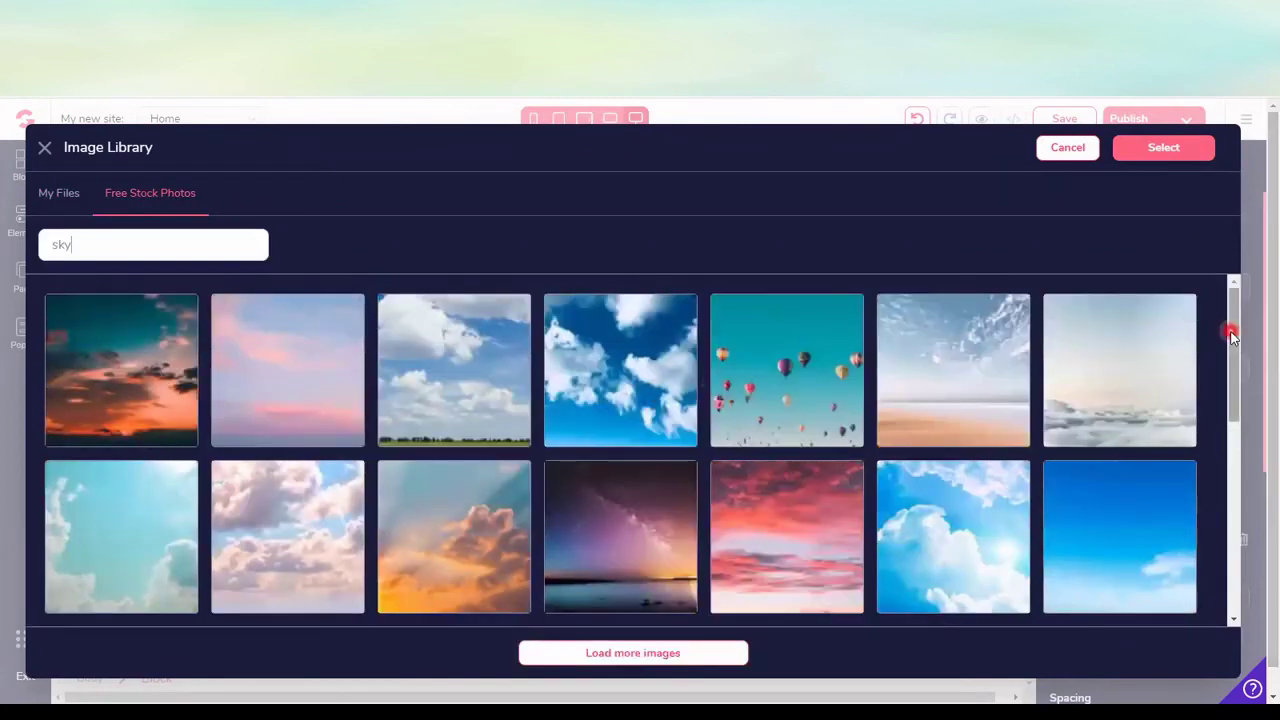
left_click_drag(1234, 335, 1257, 560)
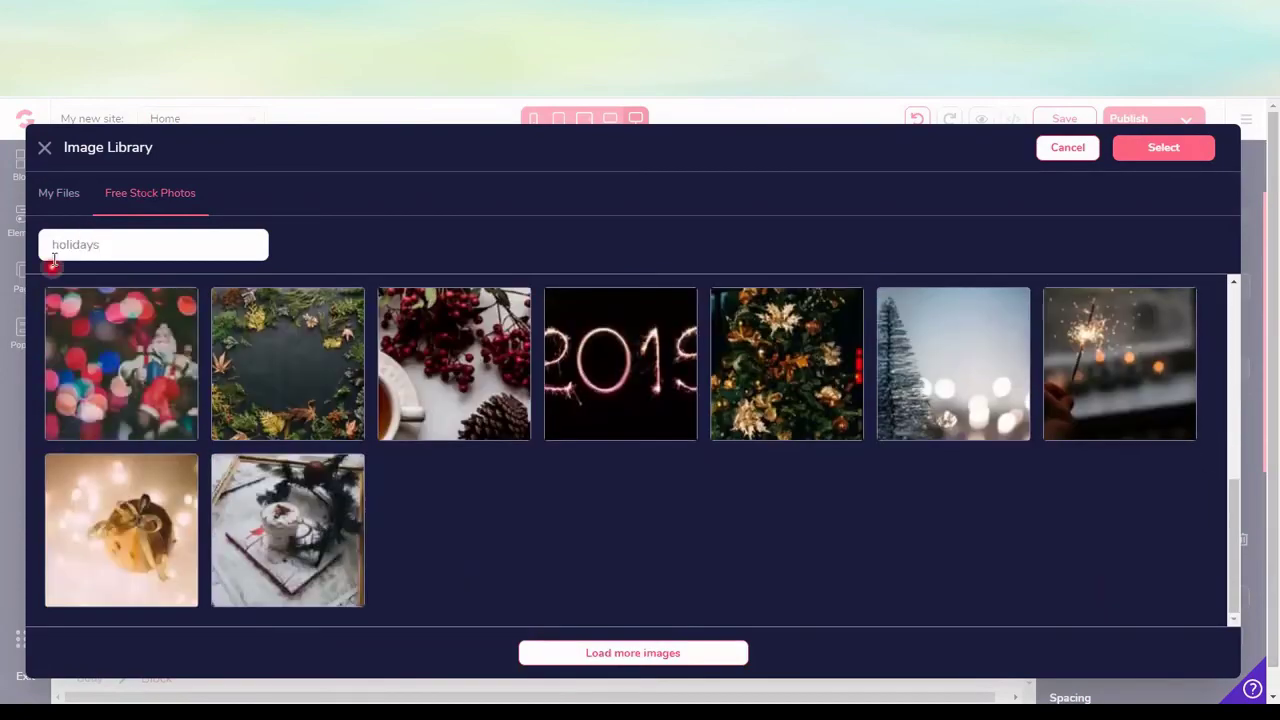
- Replace the holidays search with 'baground', then cancel, keeping the swirl background
left_click(58, 195)
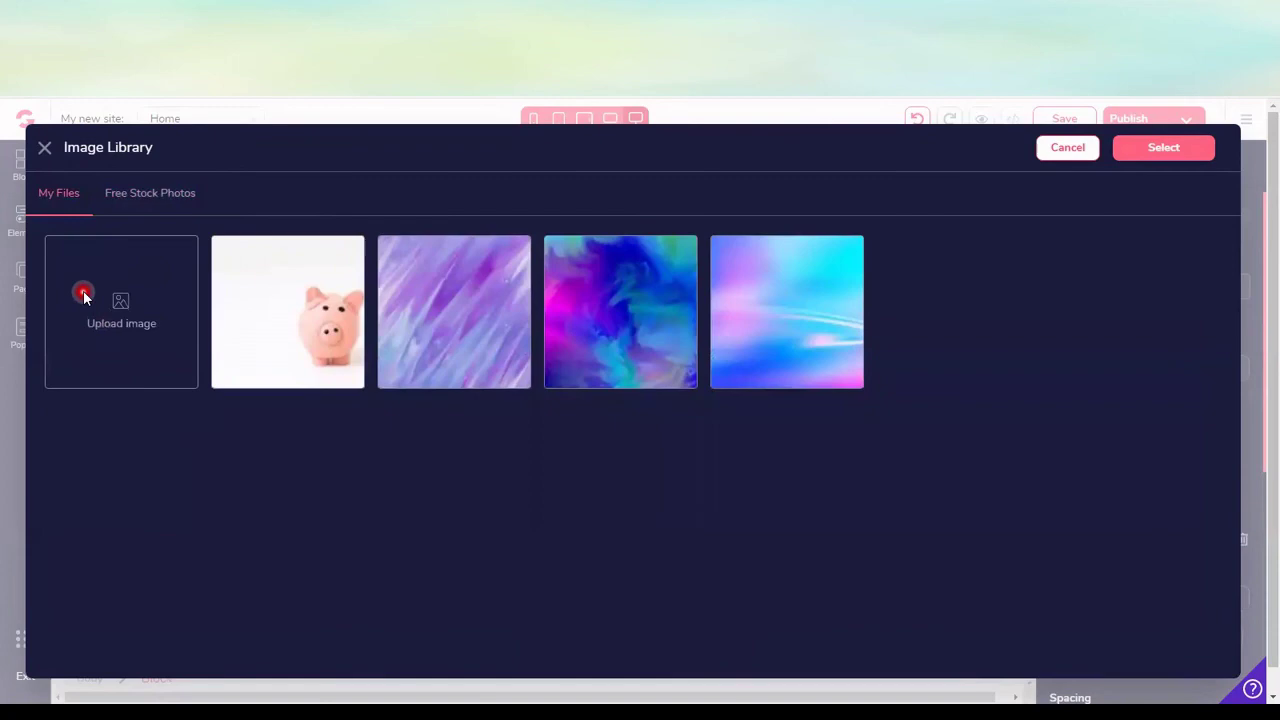
left_click(131, 196)
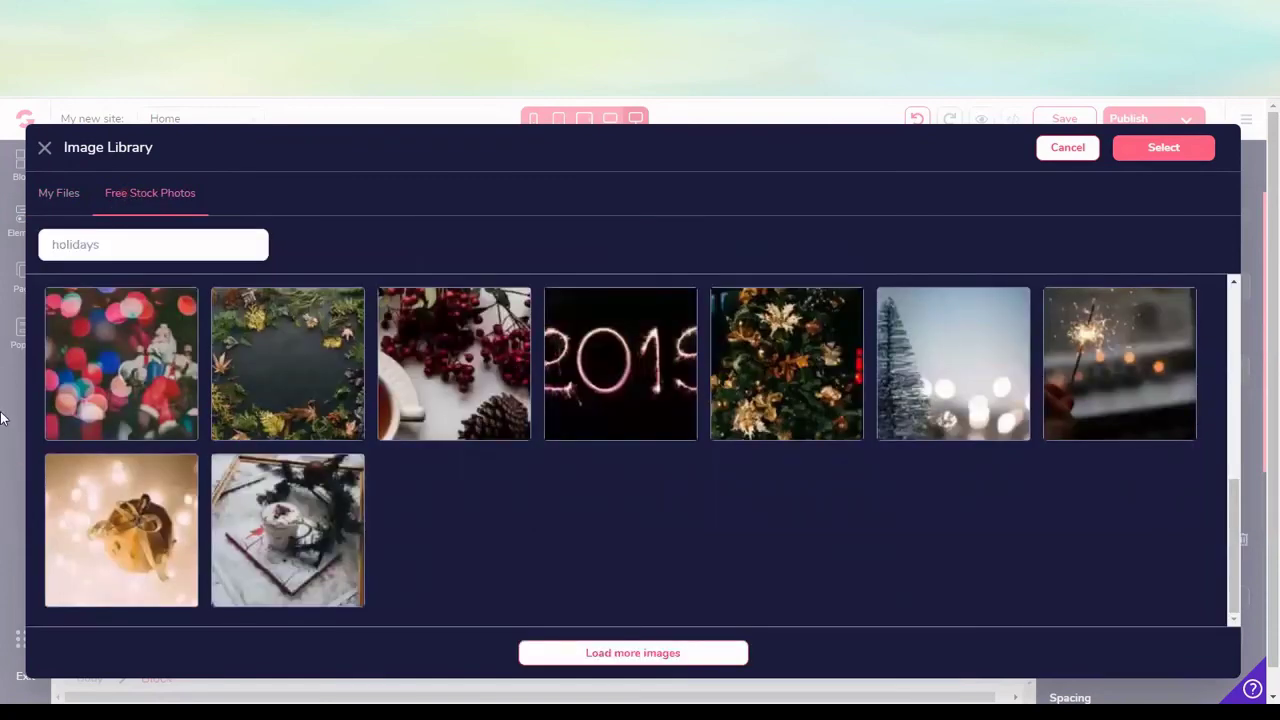
left_click(128, 253)
left_click_drag(128, 253, 43, 251)
type("back")
type("ground")
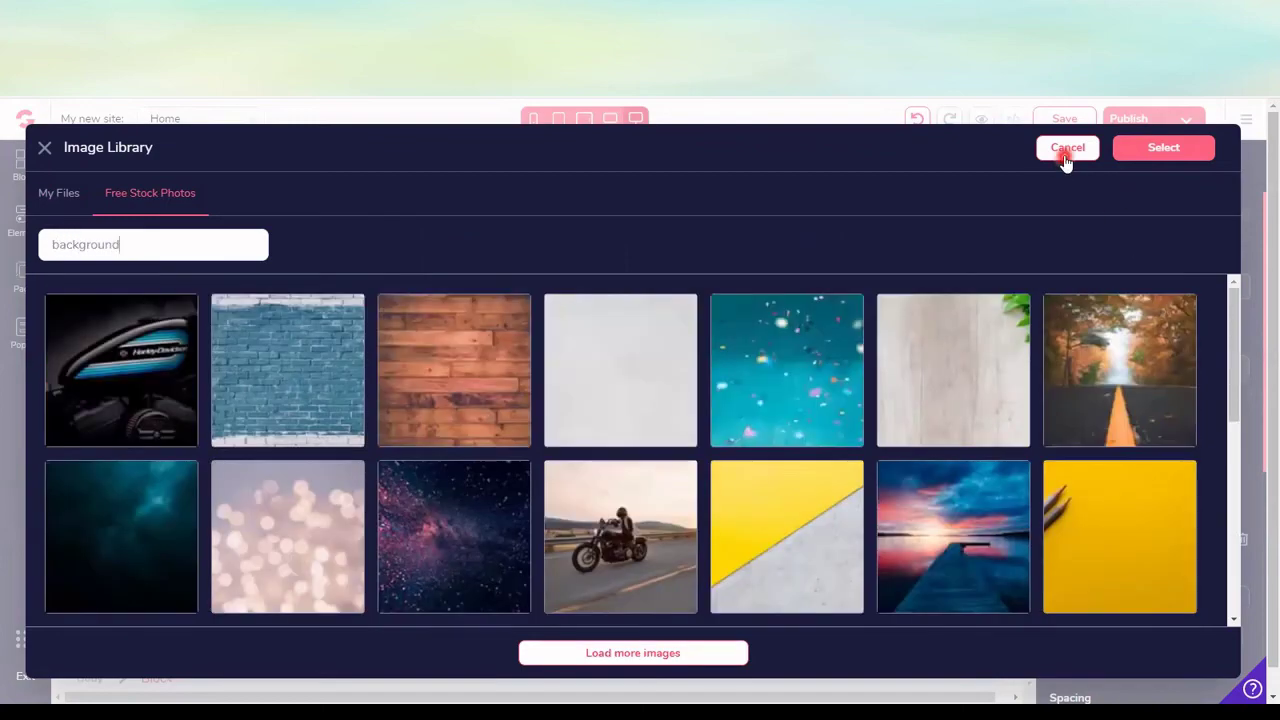
left_click(1063, 155)
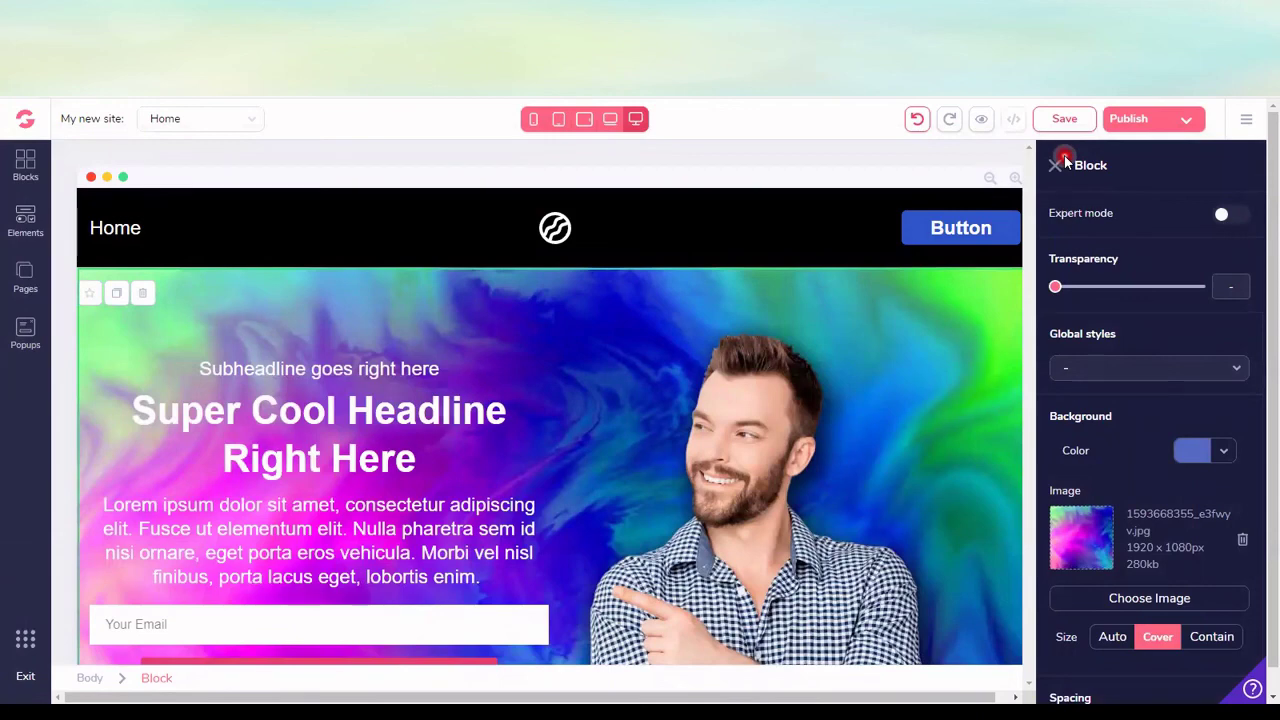
- Save the edited site and open the apps switcher to return to Sites
mouse_move(550, 465)
left_click(1063, 119)
left_click(25, 638)
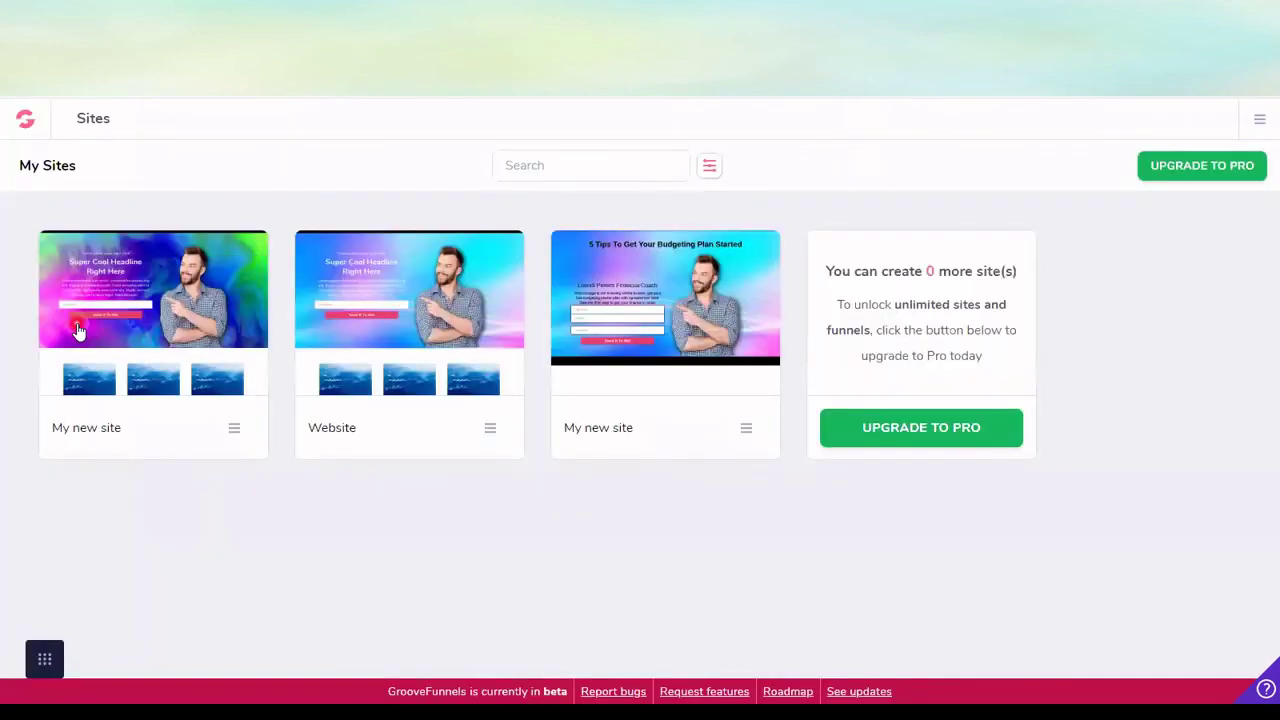
- Delete the first 'My new site' card via its menu and confirm the deletion
left_click(235, 432)
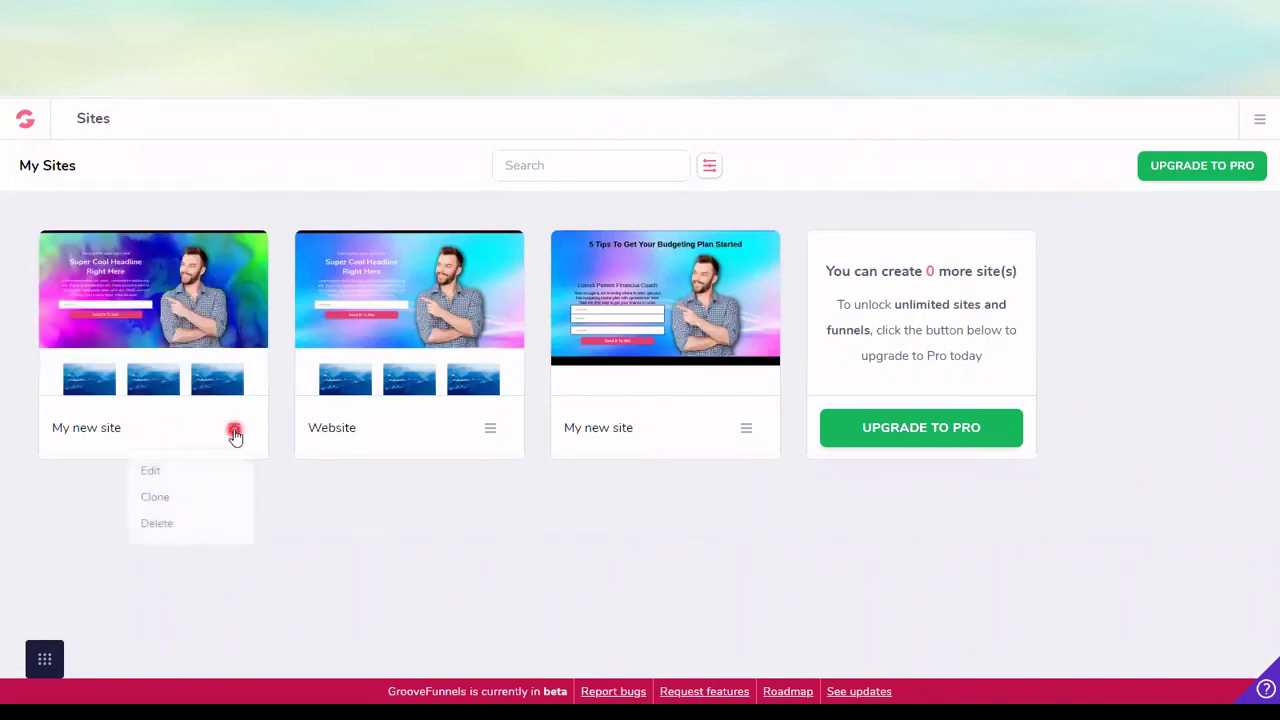
left_click(160, 523)
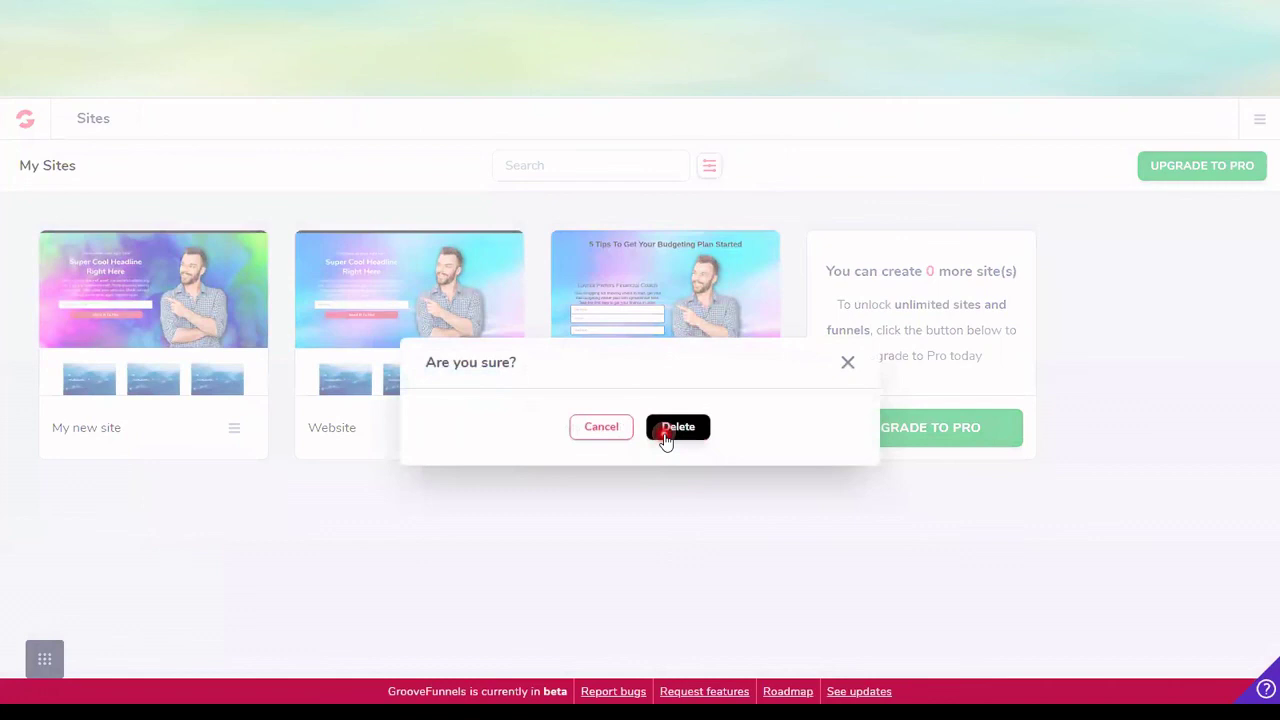
left_click(672, 430)
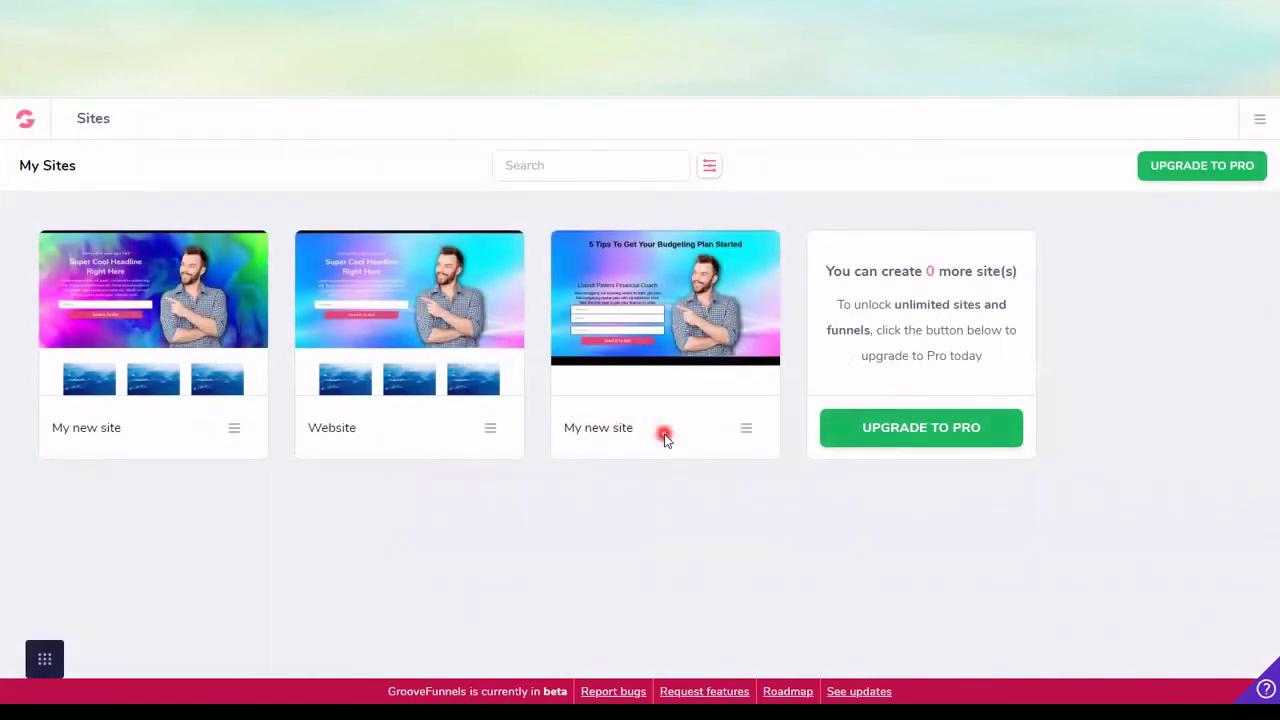